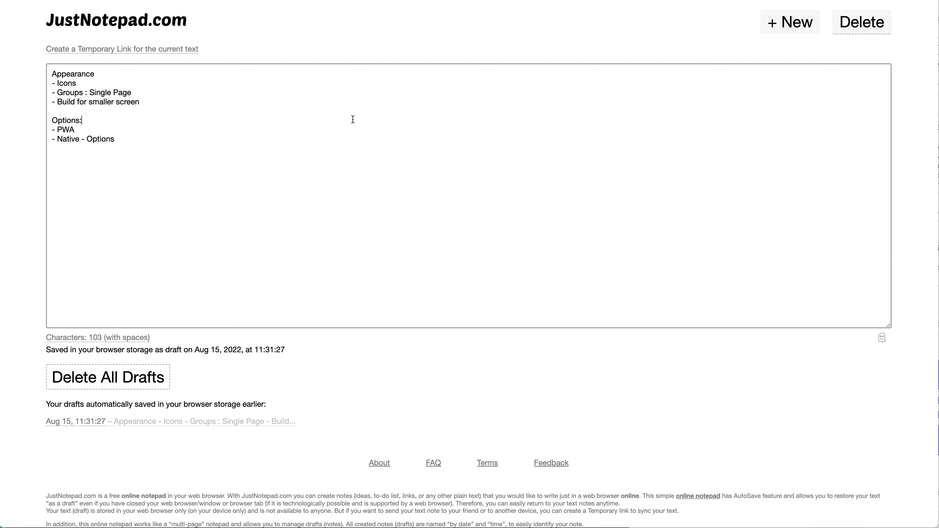
- Switch to the Bubble editor and create a new blank page named "app"
key(ctrl+Tab)
click(470, 81)
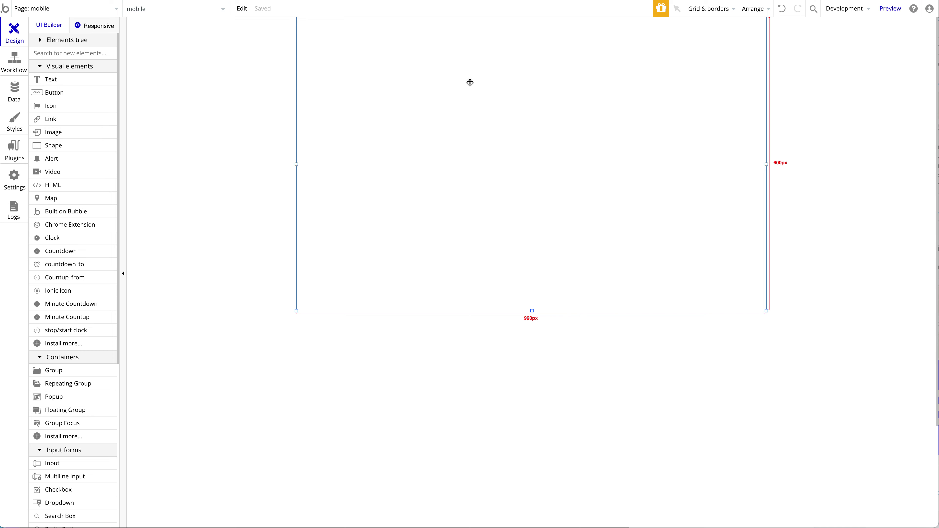
click(100, 13)
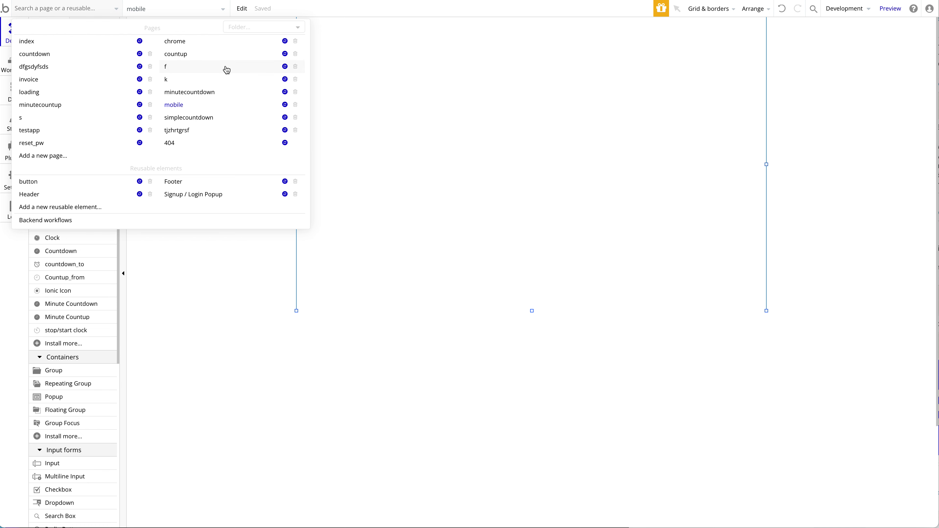
mouse_move(227, 70)
click(433, 81)
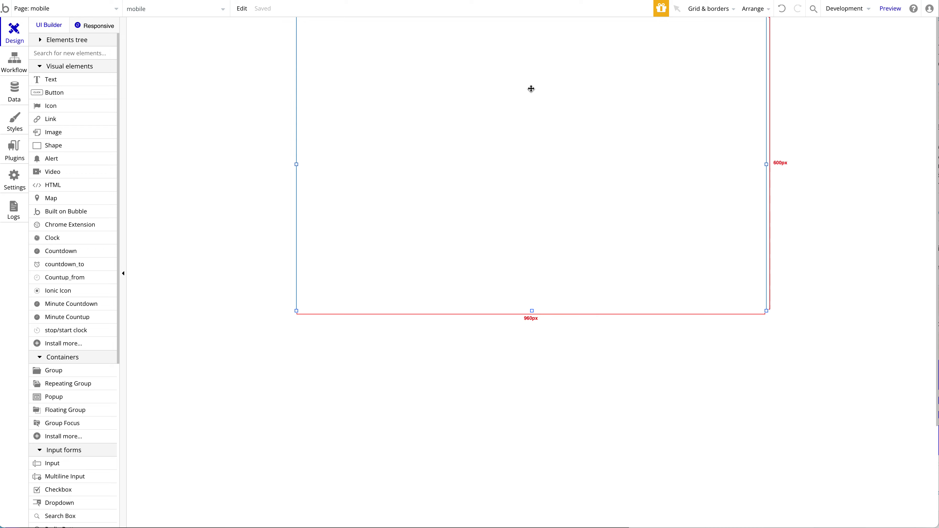
click(44, 8)
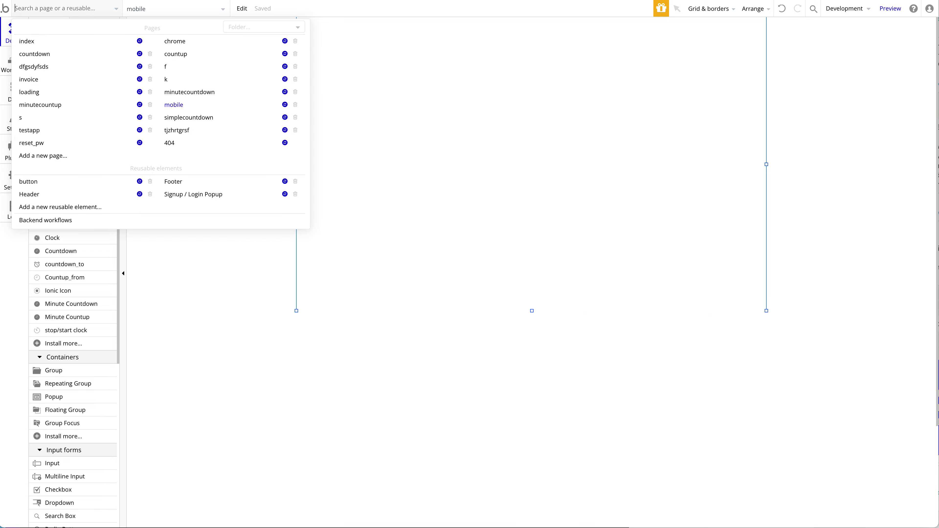
click(61, 156)
text(app)
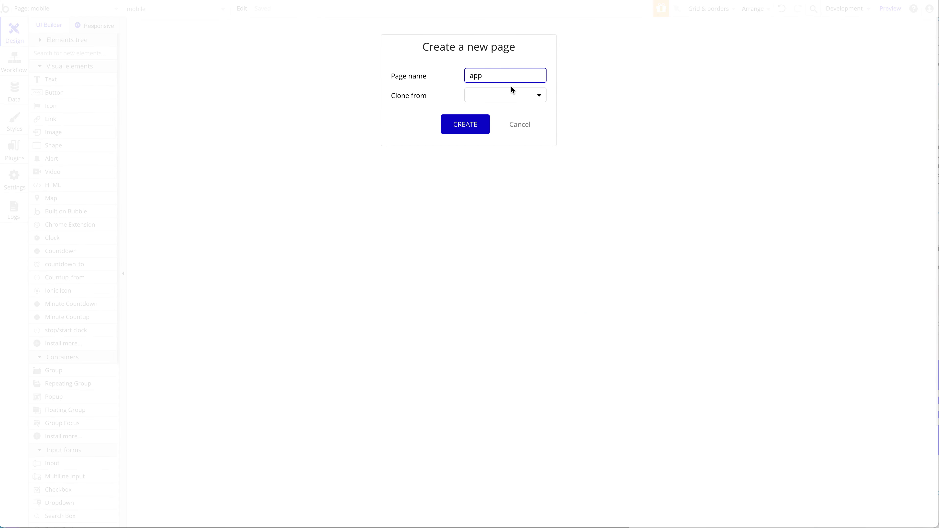
click(451, 77)
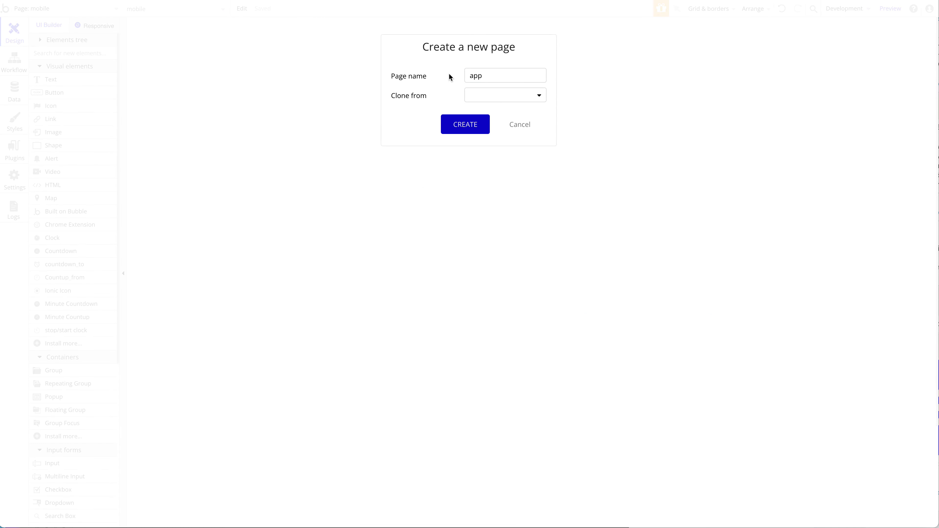
click(483, 125)
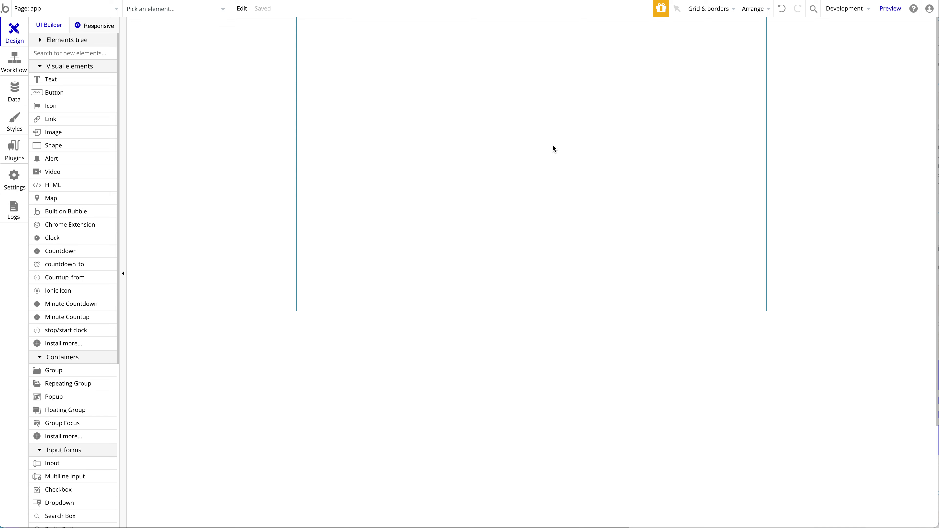
- Resize the new app page on the canvas to a phone-like format of about 446 by 781 px
click(553, 148)
drag(767, 312, 666, 410)
click(75, 11)
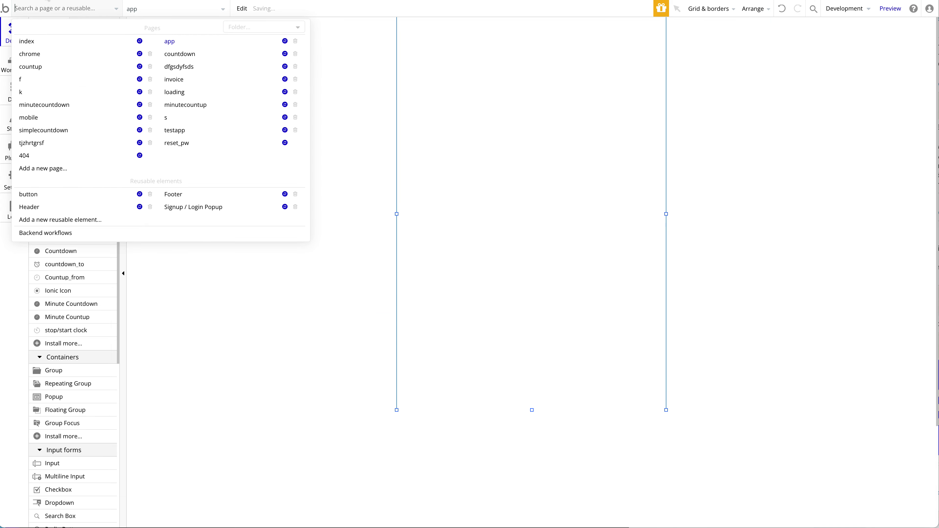
click(199, 40)
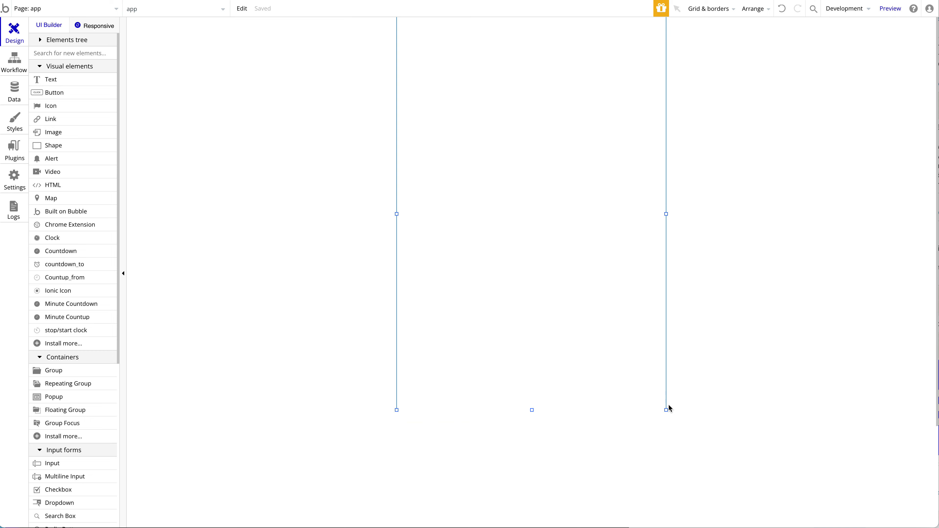
drag(667, 409, 641, 399)
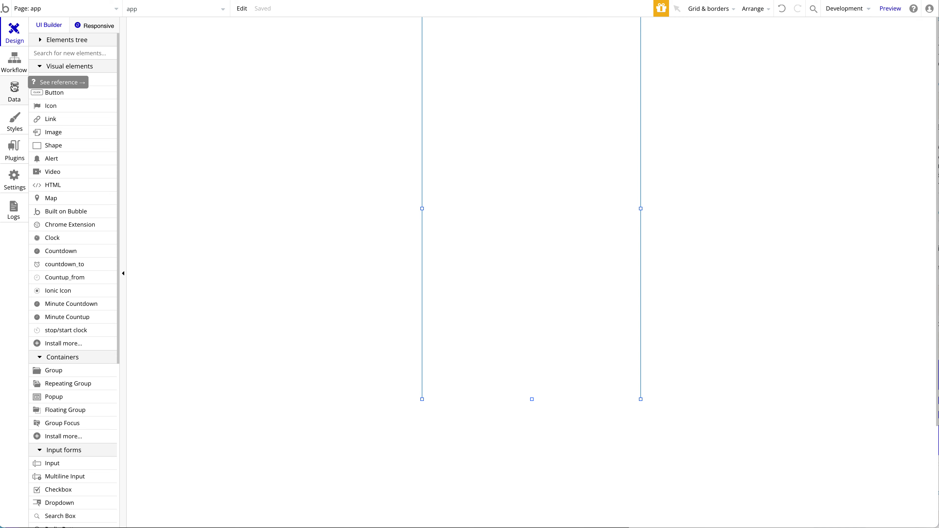
- Draw a trial button about 254 by 54 px on the page, try other positions for it, and delete it
click(46, 92)
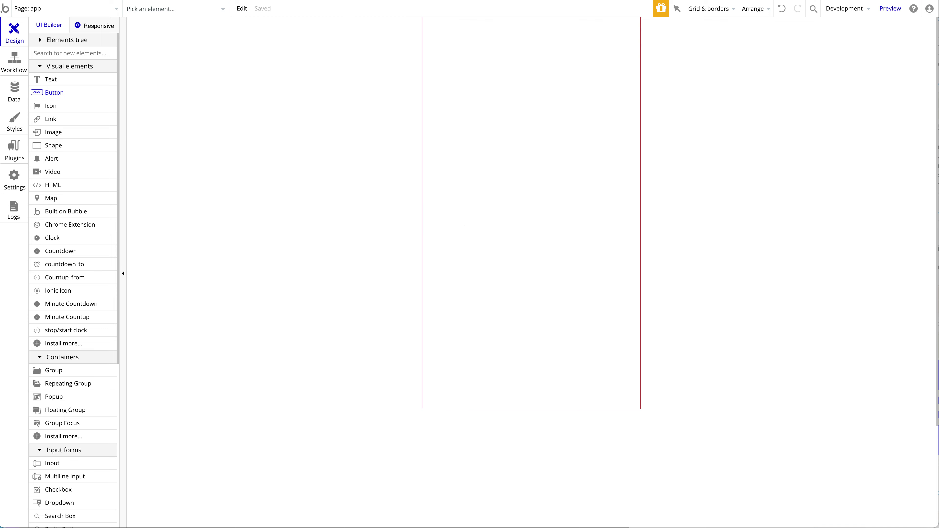
drag(480, 230, 606, 258)
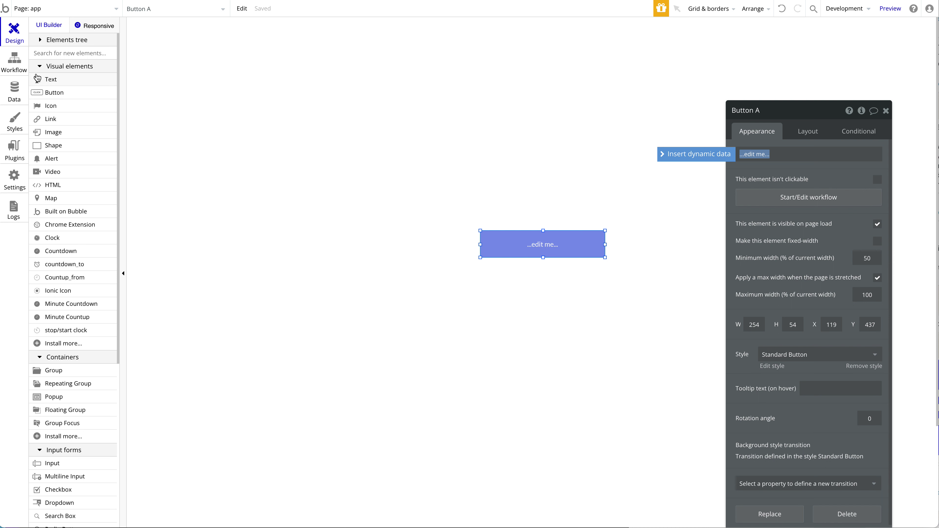
click(485, 124)
drag(576, 256, 524, 183)
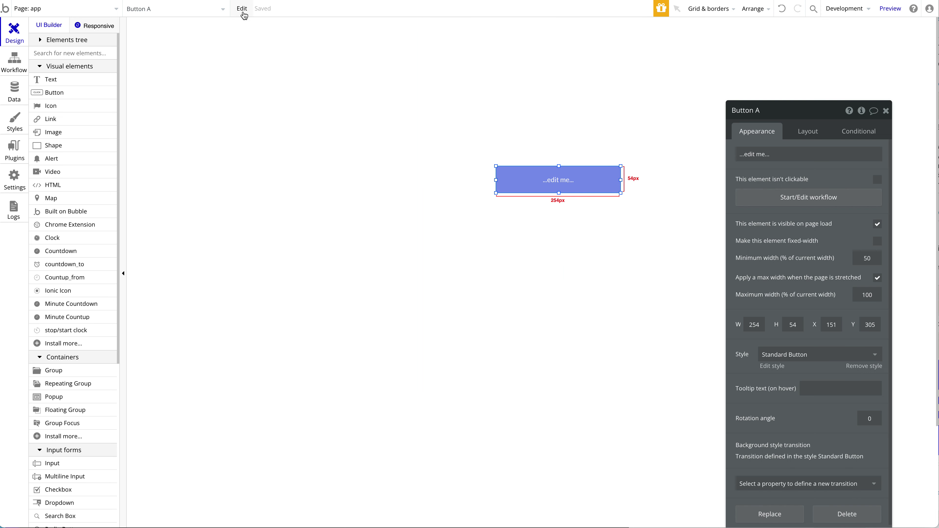
drag(564, 190, 555, 263)
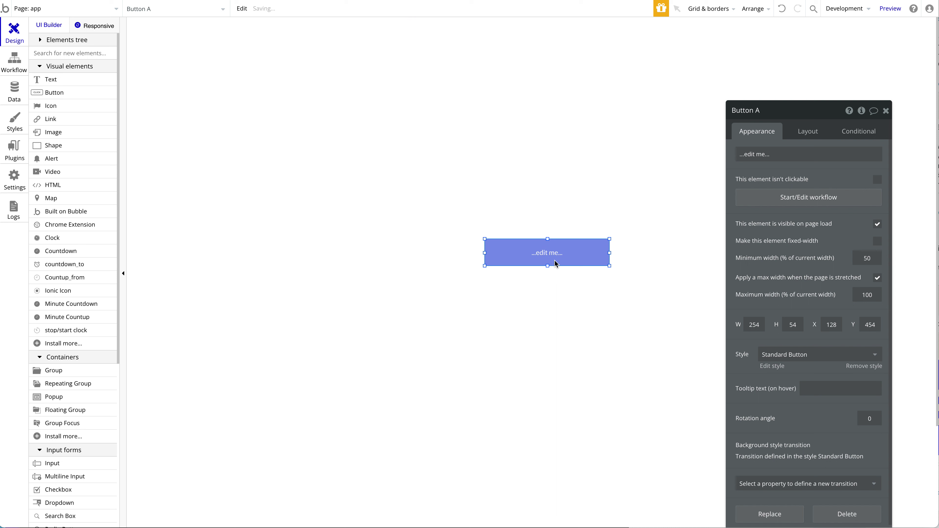
key(Delete)
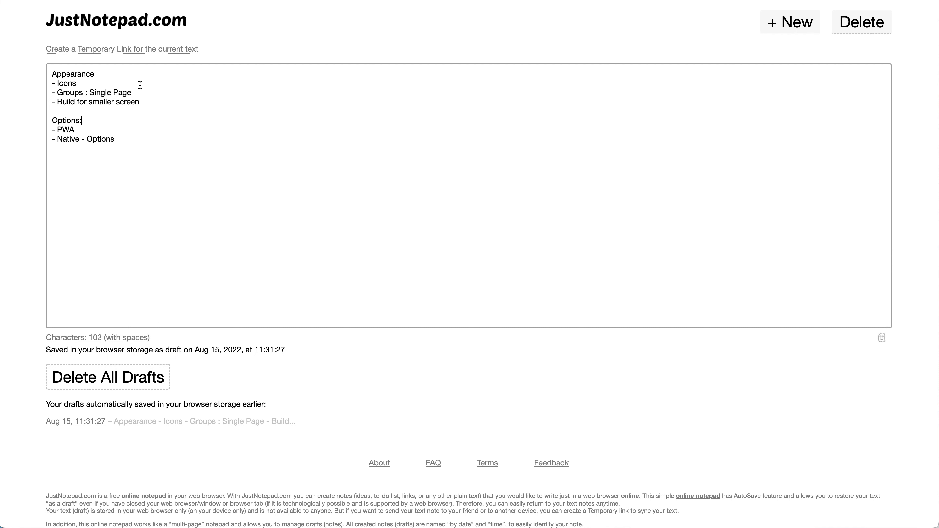
- Open the app page's properties and turn off its fixed-width option
mouse_move(57, 92)
mouse_down()
mouse_move(132, 91)
mouse_move(57, 102)
mouse_up()
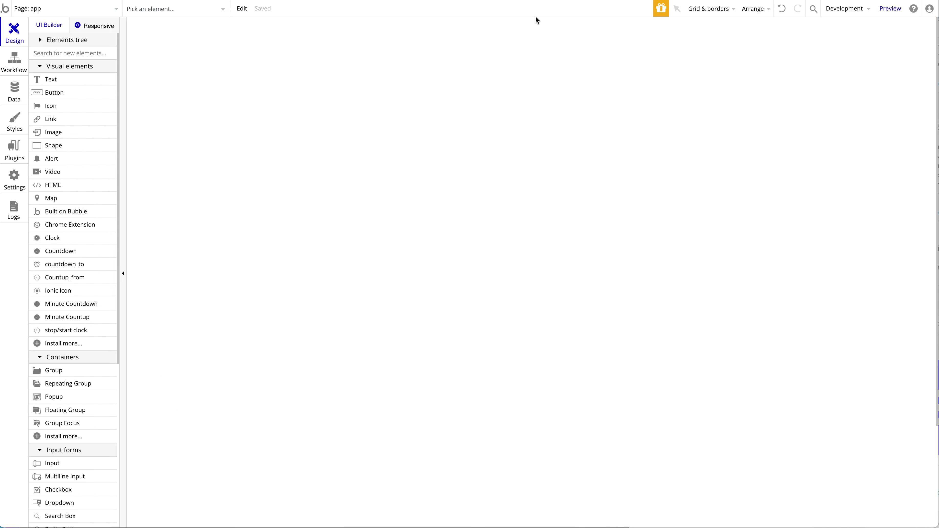
click(595, 104)
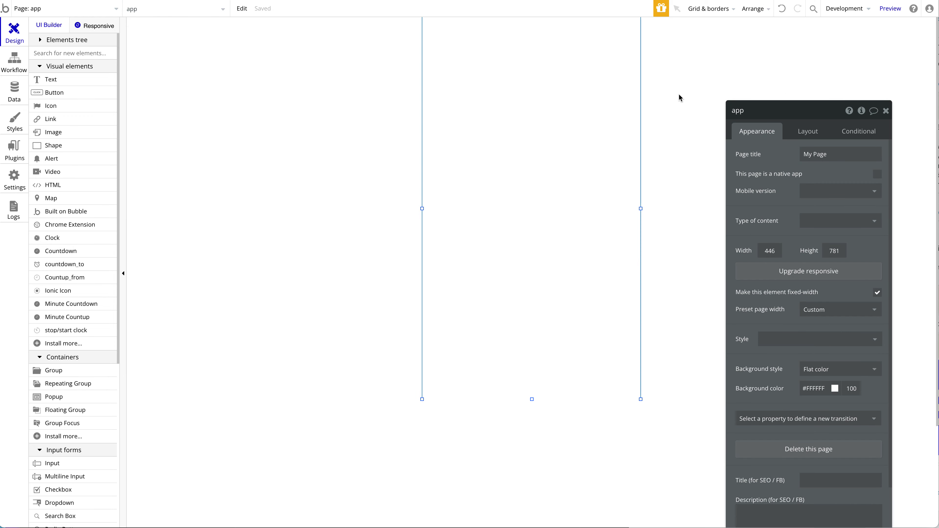
drag(757, 116, 734, 91)
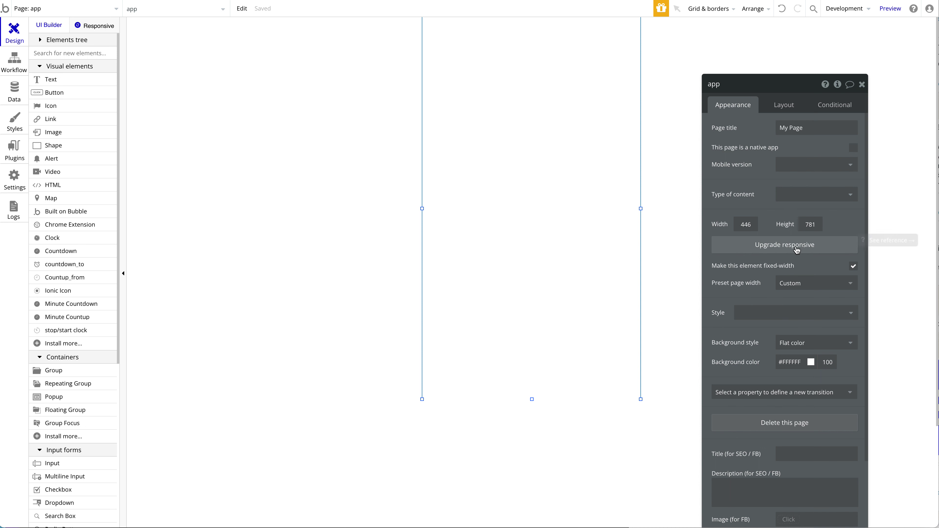
click(854, 267)
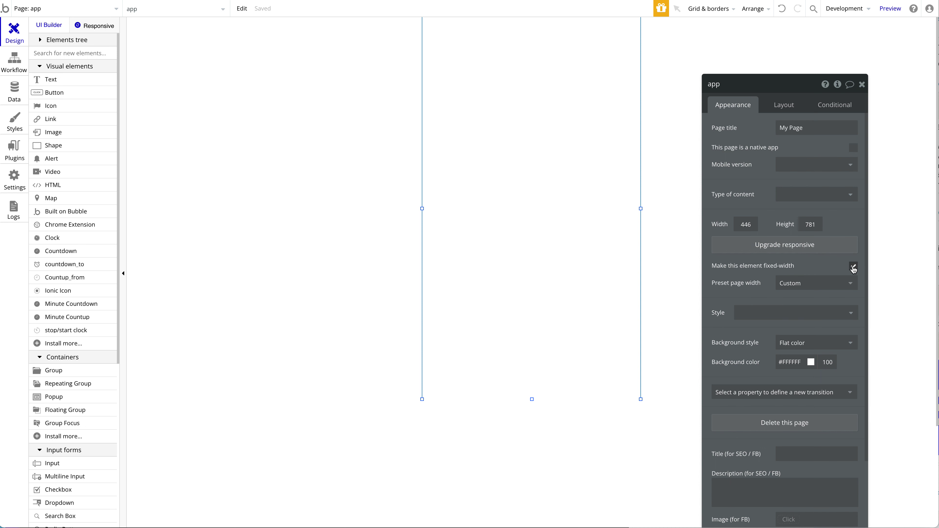
- Try page sizes of about 390 by 774, 328 by 721 and 1328 by 721 px, ending at about 862 by 721 px
mouse_move(641, 400)
mouse_down()
mouse_move(667, 407)
mouse_move(625, 401)
mouse_move(889, 400)
mouse_move(888, 426)
mouse_move(543, 415)
mouse_move(673, 414)
mouse_move(598, 406)
mouse_move(628, 396)
mouse_up()
double_click(618, 342)
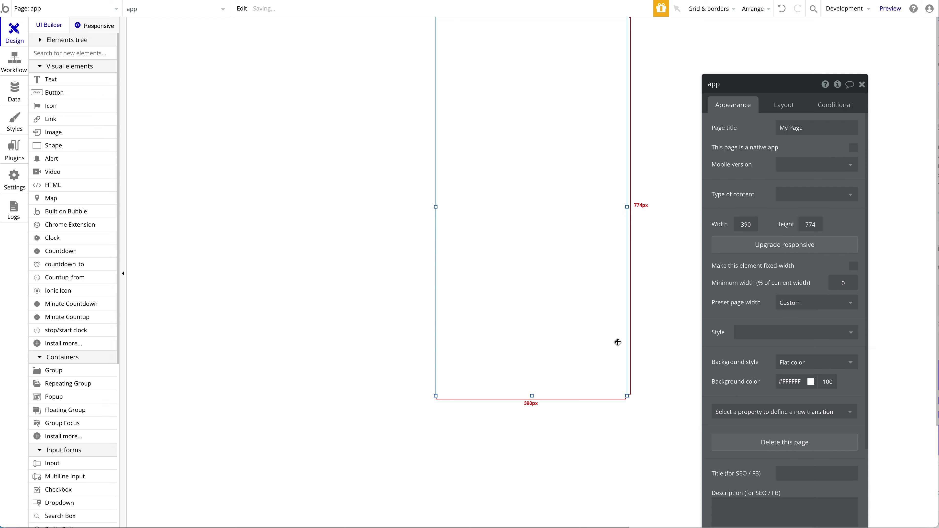
click(646, 229)
double_click(582, 191)
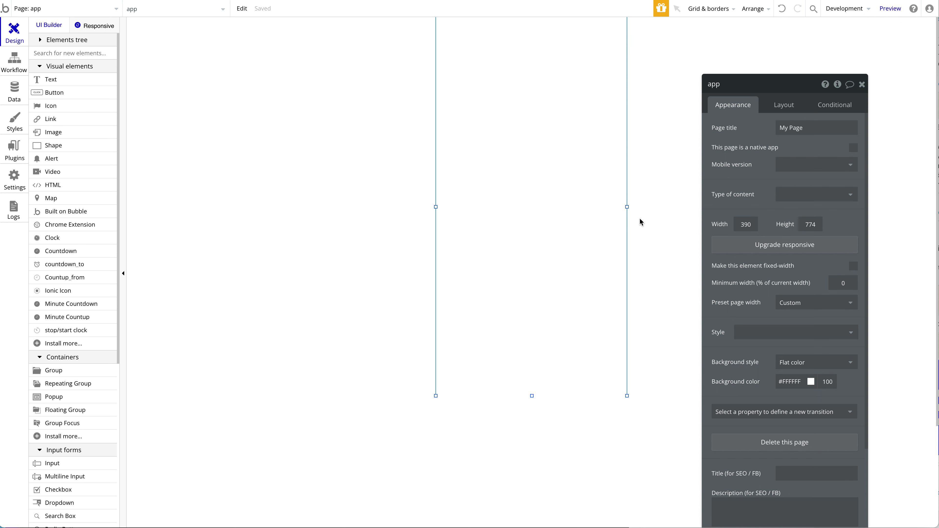
drag(628, 396, 620, 365)
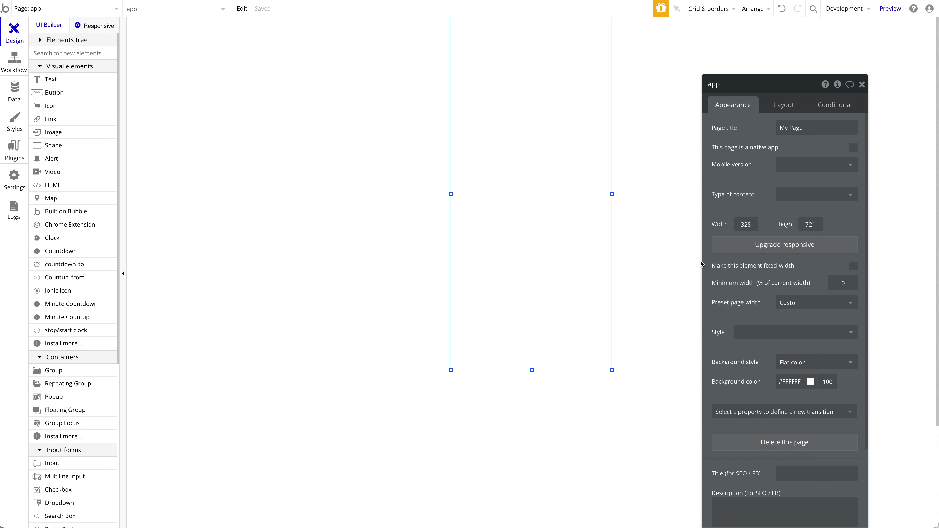
drag(612, 194, 857, 230)
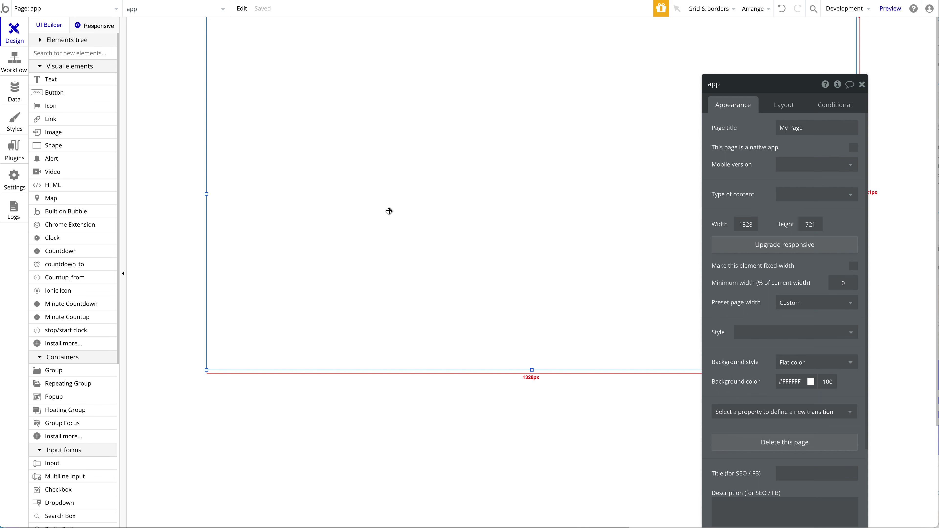
drag(207, 194, 320, 189)
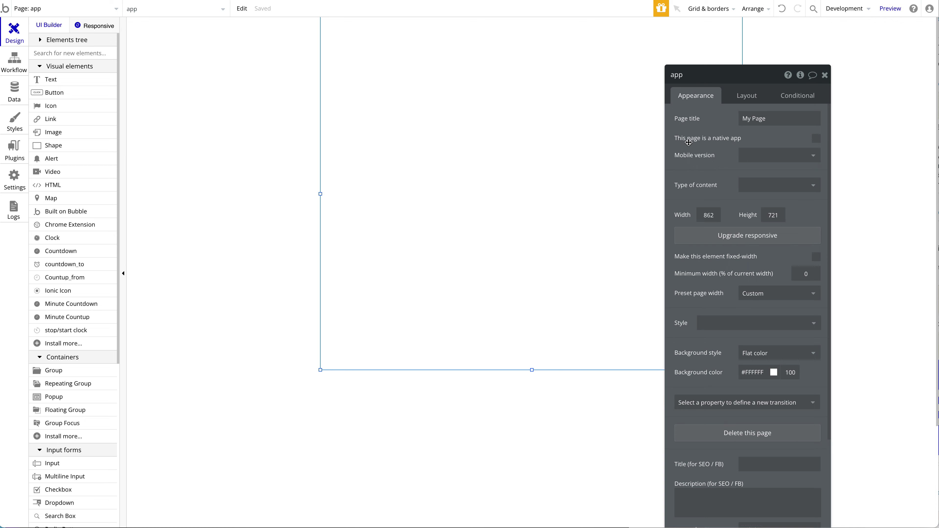
- Mark the app page as a native app and acknowledge the guidance on building native apps
click(816, 140)
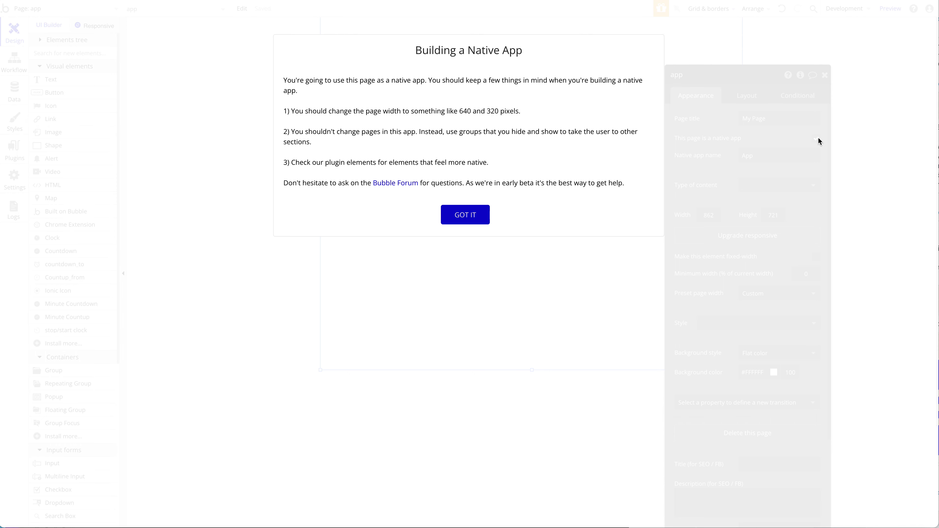
drag(487, 106, 442, 111)
click(369, 103)
drag(407, 131, 480, 140)
click(480, 137)
click(480, 214)
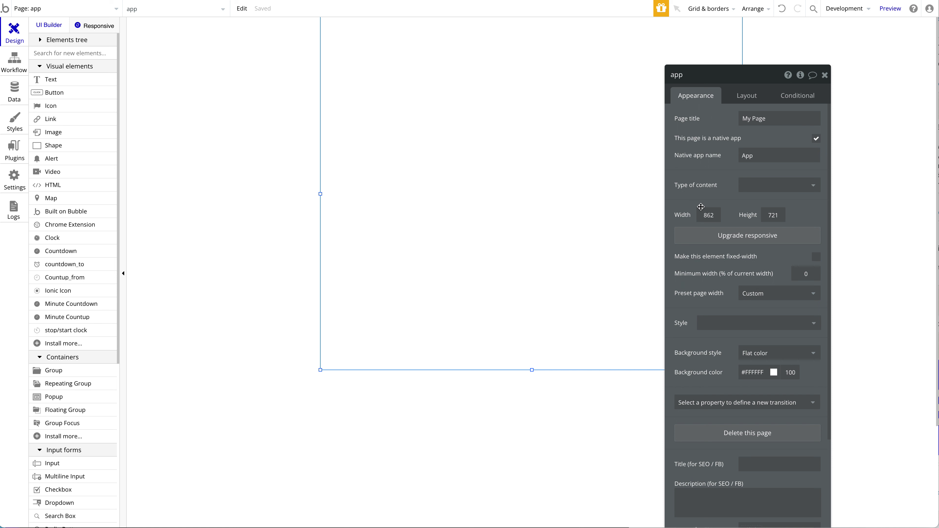
- Set the app page's width to 320 px and its height to 640 px
click(707, 210)
key(Right)
text(320)
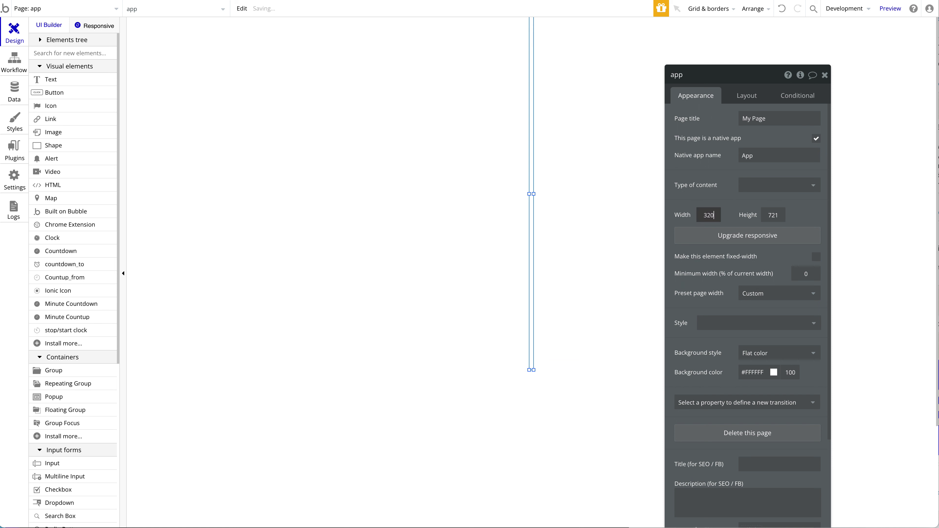
key(Tab)
text(640)
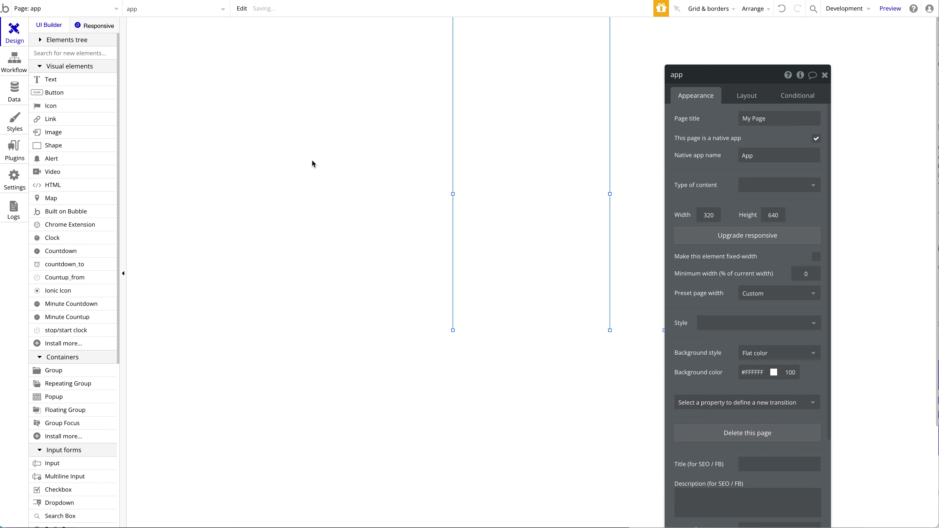
click(312, 161)
- Set the app page's flat background color to red, #FF0000
double_click(510, 202)
click(771, 372)
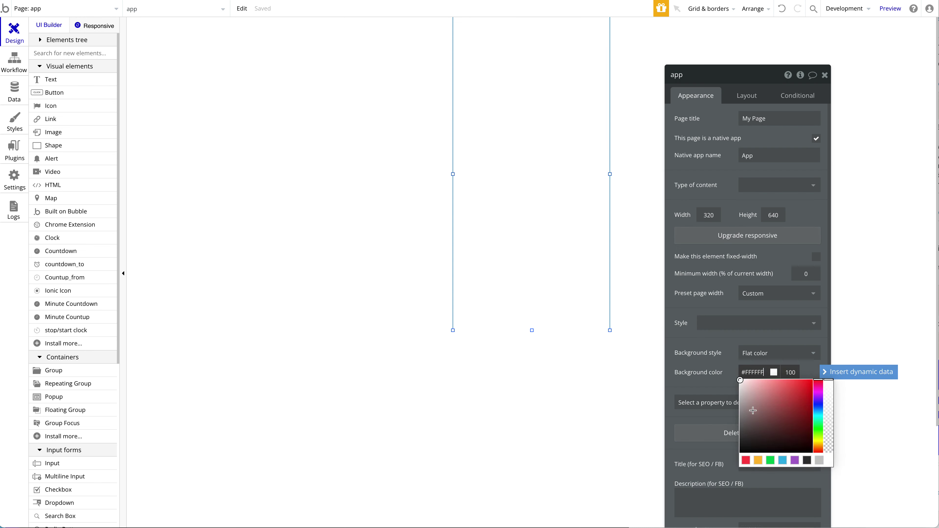
drag(753, 411, 832, 373)
key(Escape)
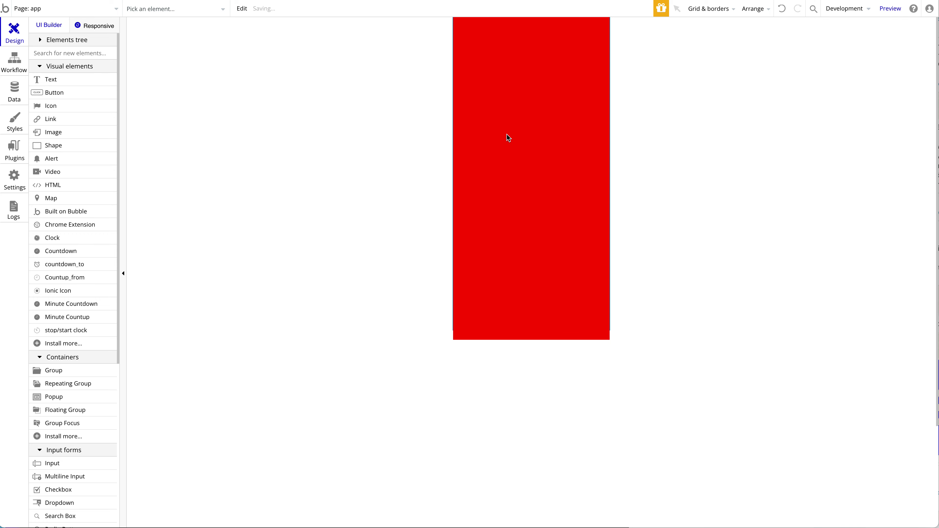
- Try stretching the page wider on the canvas and undo the resize
double_click(507, 134)
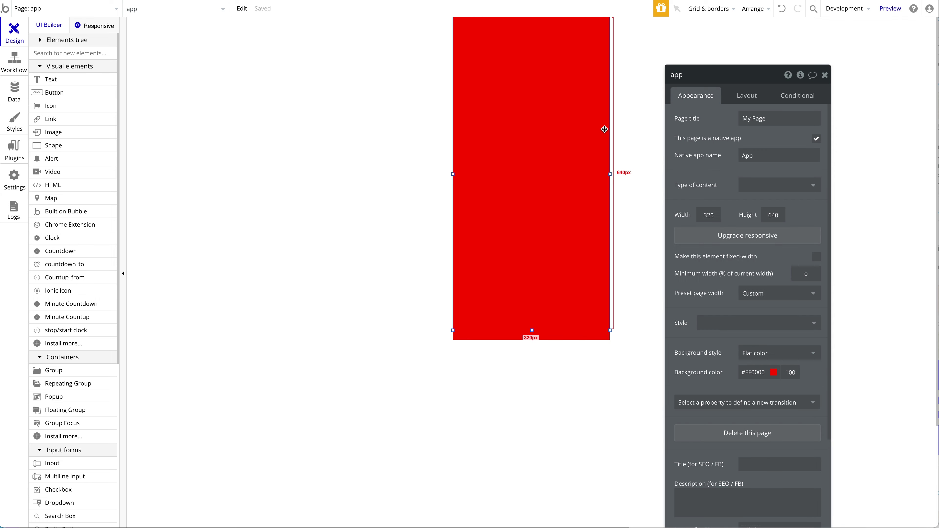
drag(610, 174, 747, 174)
click(782, 14)
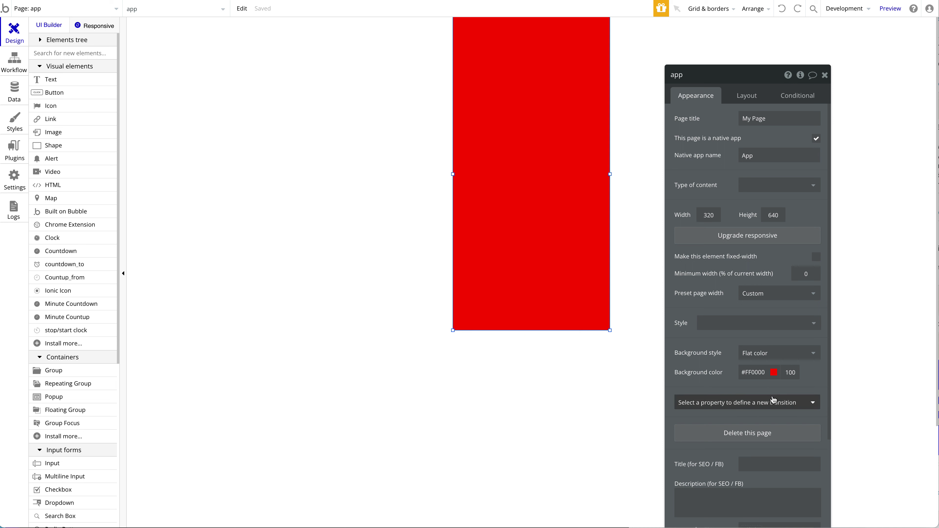
- Change the app page's background color to light grey, #F7F7F7, and deselect the page
click(755, 372)
click(737, 380)
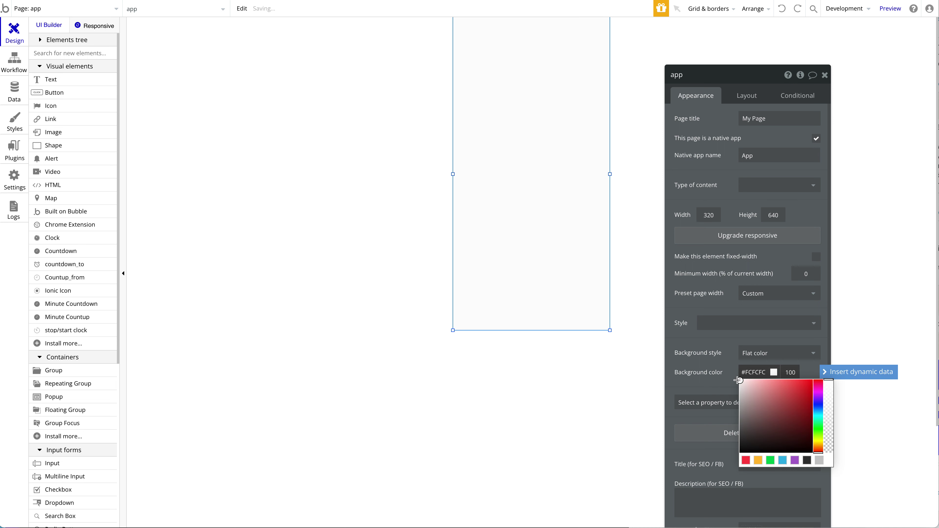
click(738, 381)
click(605, 326)
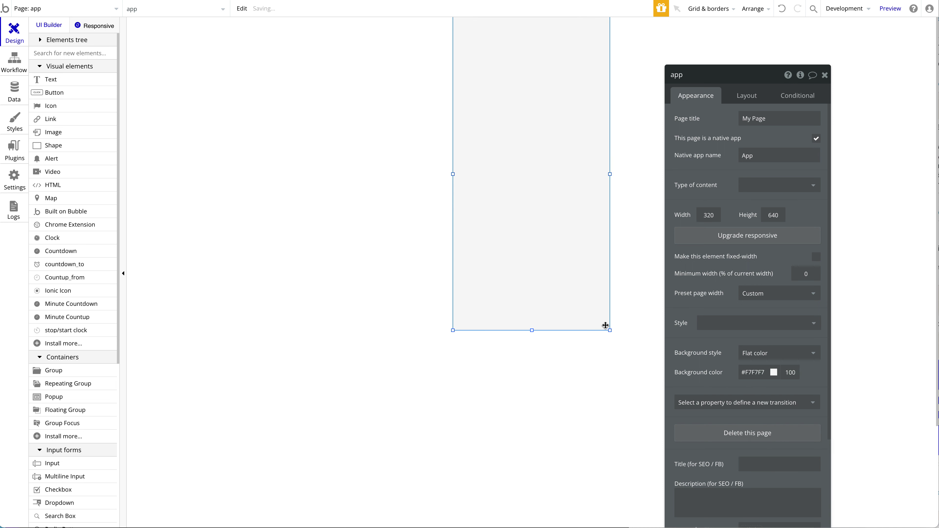
click(374, 235)
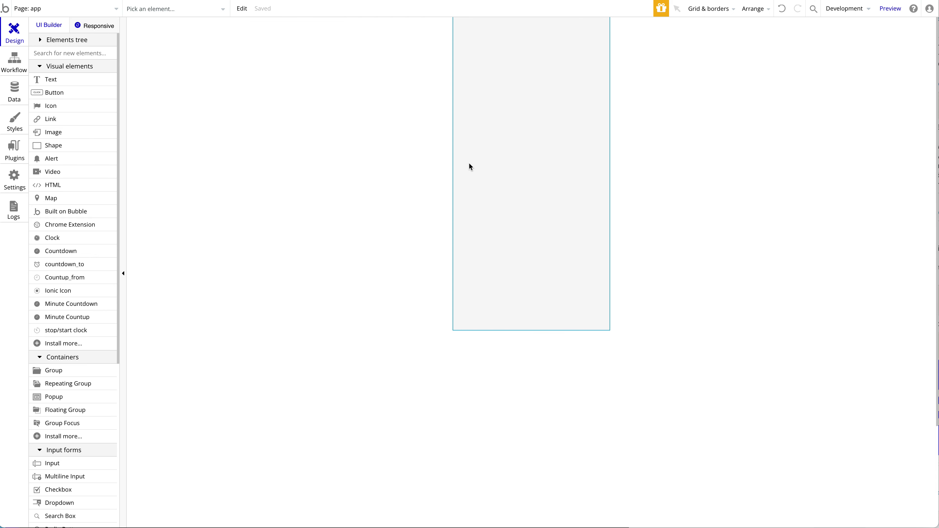
- Draw a group over the upper part of the page and size it to 320 px wide and 528 px tall at X 0, Y 0
double_click(506, 320)
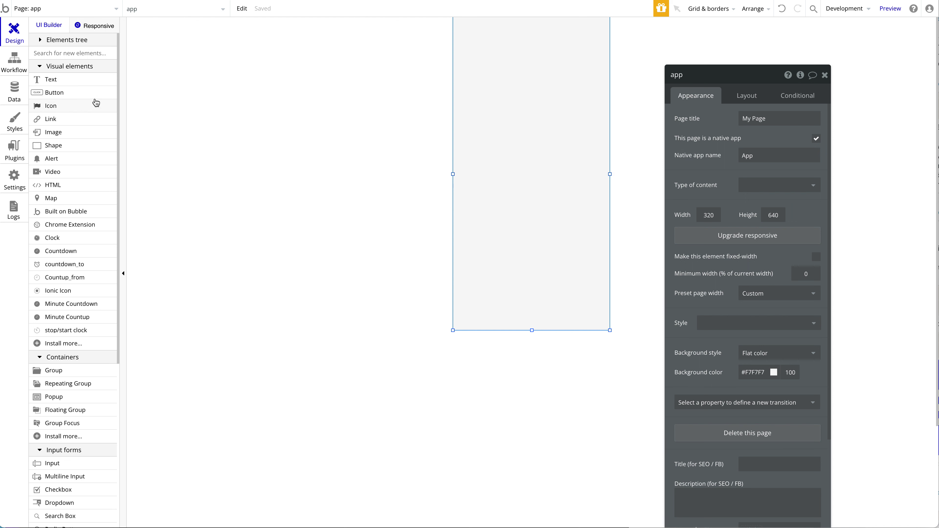
text(gr)
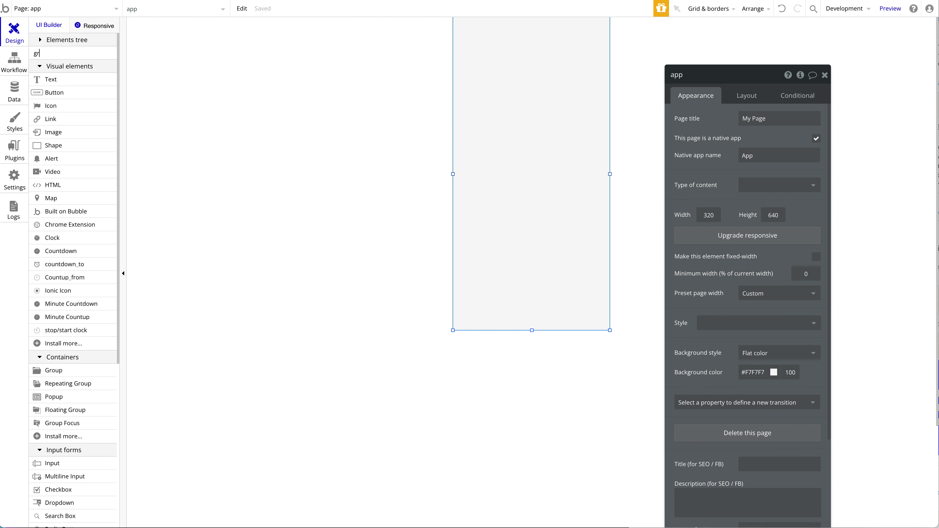
click(77, 88)
mouse_move(454, 23)
mouse_down()
mouse_move(535, 137)
mouse_move(602, 275)
mouse_up()
drag(529, 23, 530, 19)
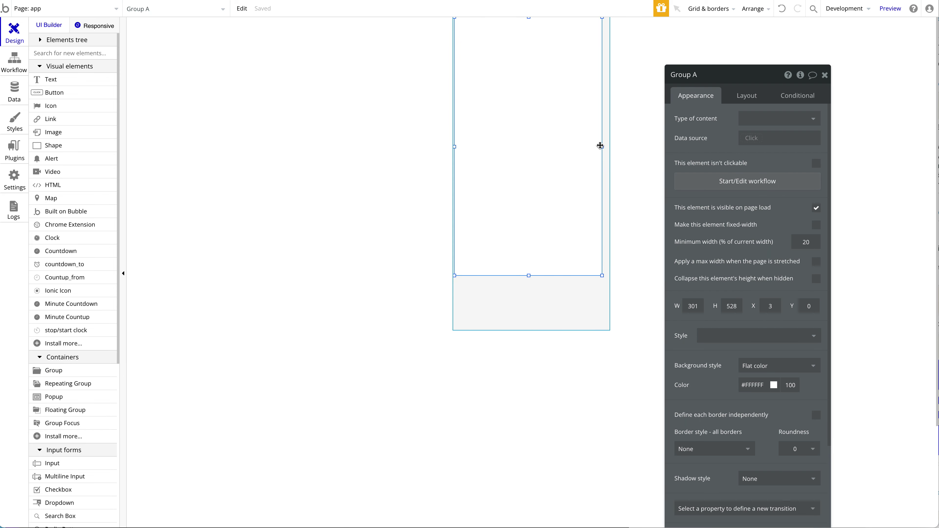
drag(600, 147, 585, 142)
drag(462, 17, 454, 17)
- Rename the group as homescreen and extend its bottom edge so it is about 570 px tall
double_click(708, 76)
triple_click(707, 75)
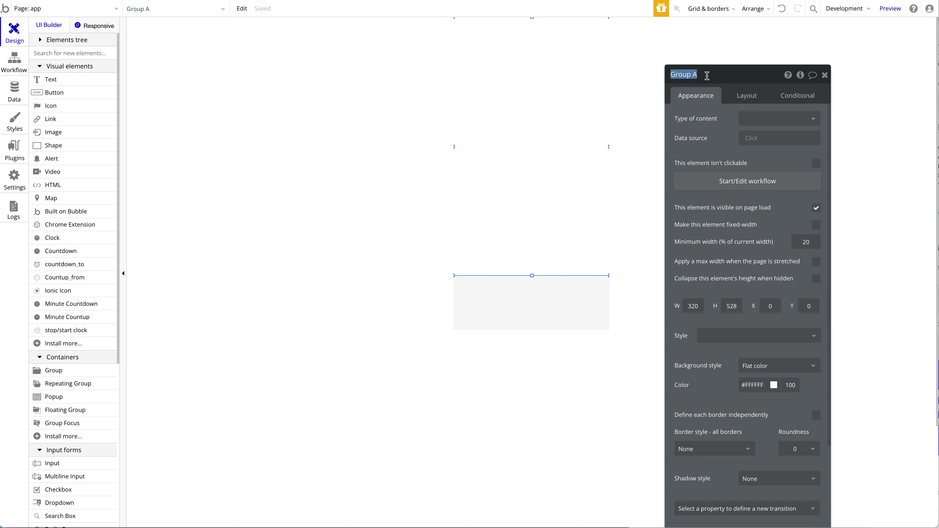
text(homescreen)
key(Return)
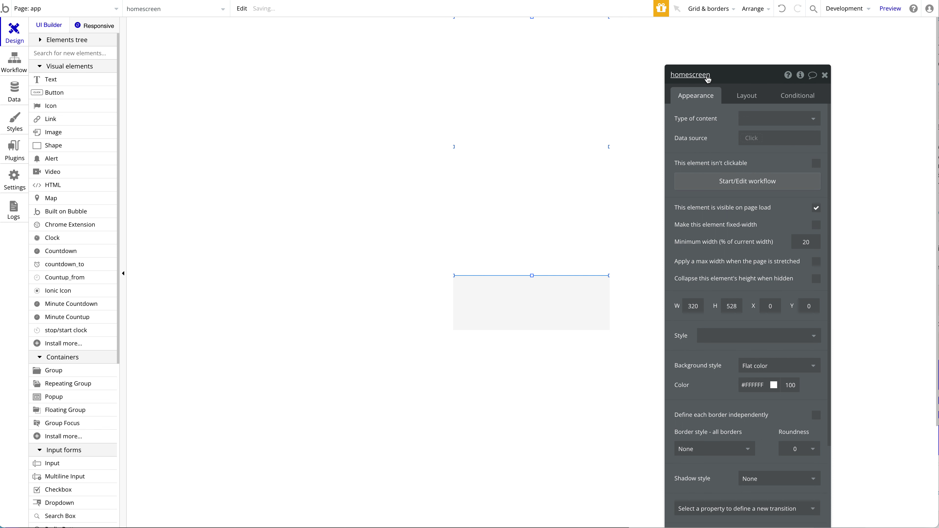
click(533, 290)
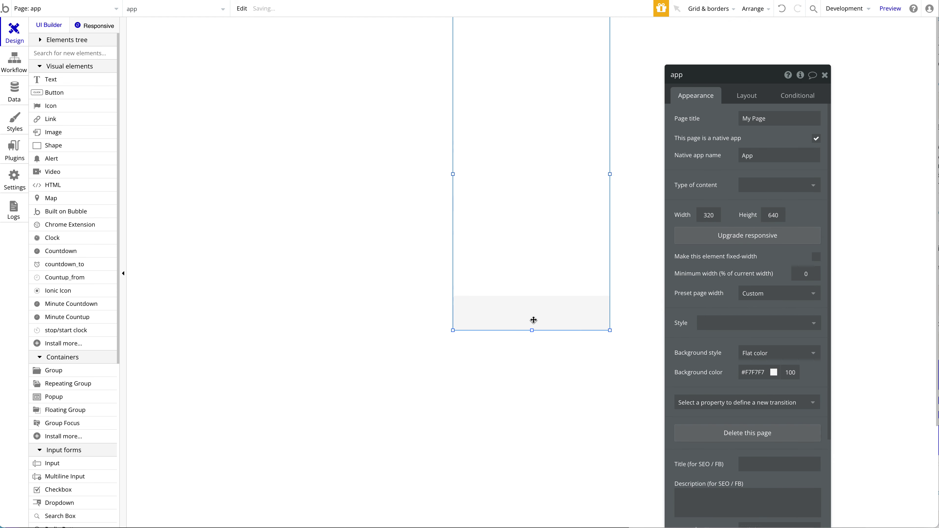
- Draw a second group about 321 by 45 px along the page's bottom edge and shorten the page to about 635 px
drag(530, 329, 531, 327)
click(70, 52)
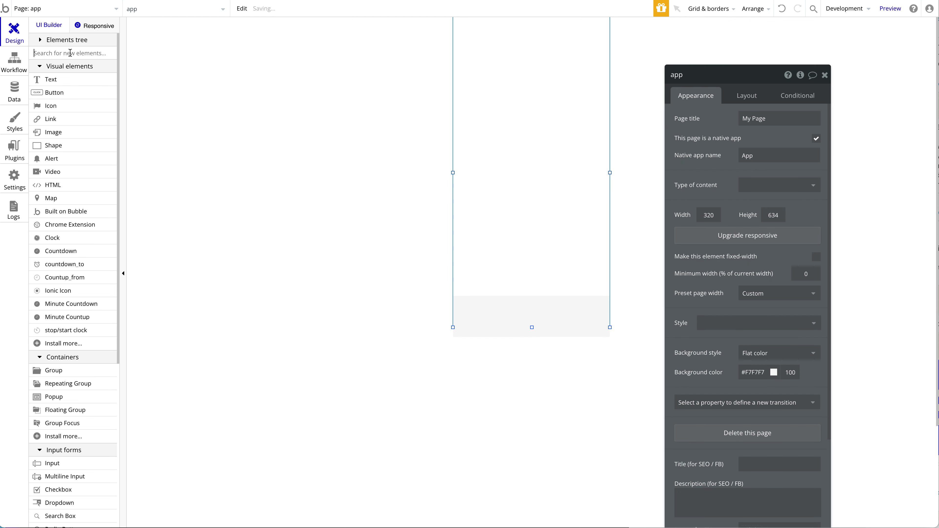
text(group)
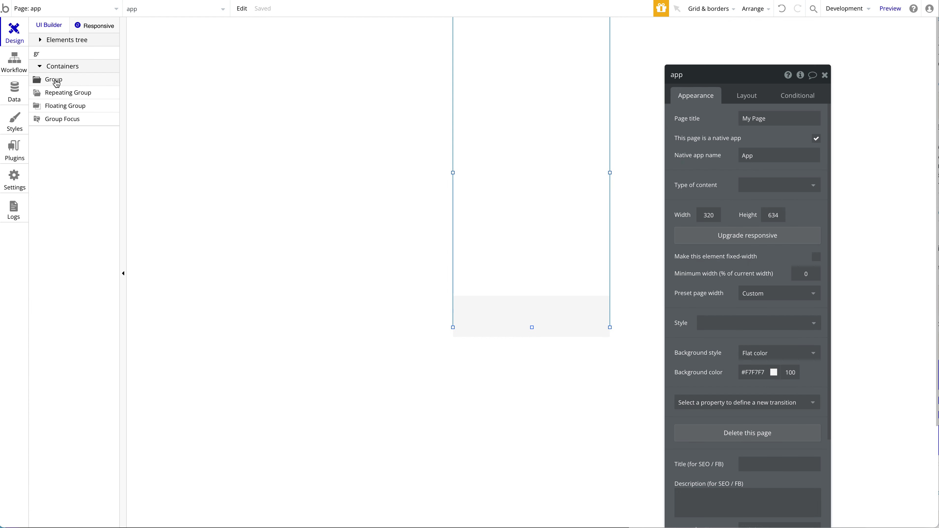
click(56, 79)
mouse_move(453, 305)
mouse_down()
mouse_move(550, 328)
mouse_move(625, 321)
mouse_move(608, 325)
mouse_up()
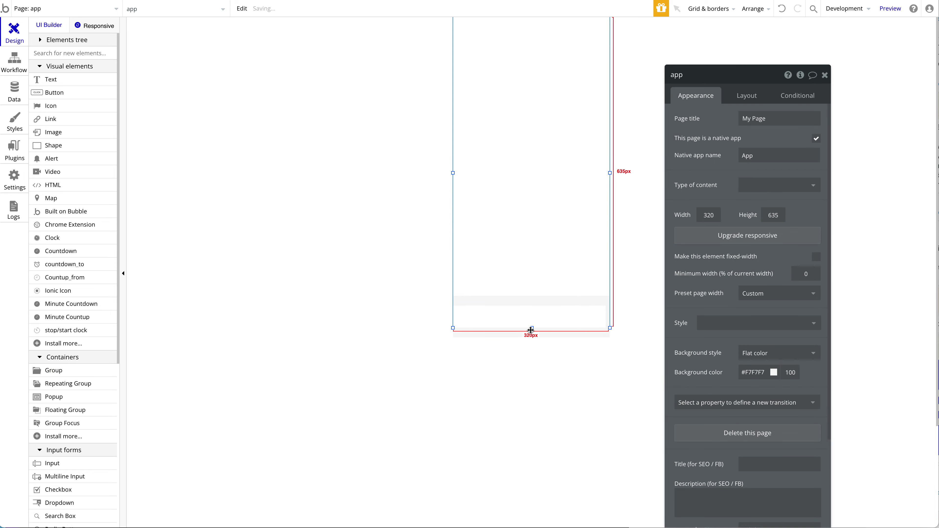
drag(531, 329, 534, 322)
click(608, 319)
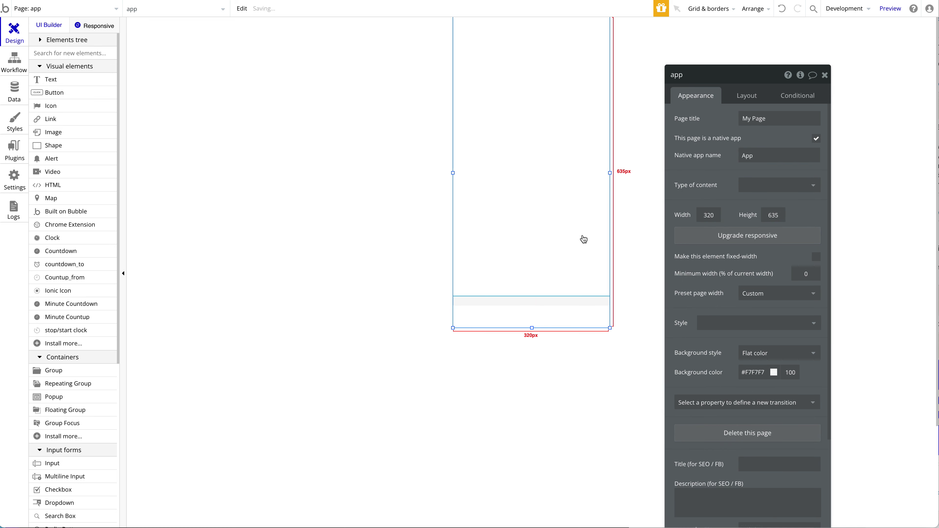
- Set the homescreen group's background style to None
click(777, 365)
click(766, 380)
- Rename the group at the bottom of the page as appbar
click(584, 315)
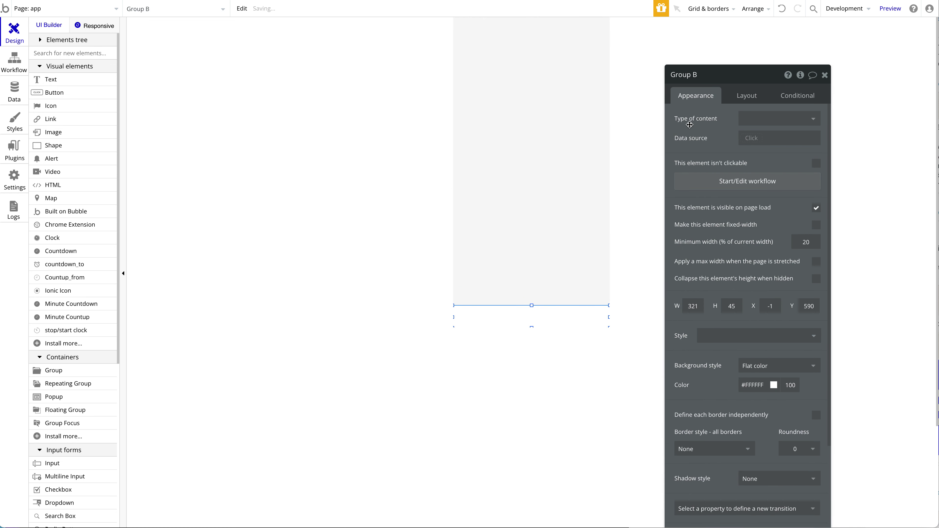
click(702, 77)
text(ao)
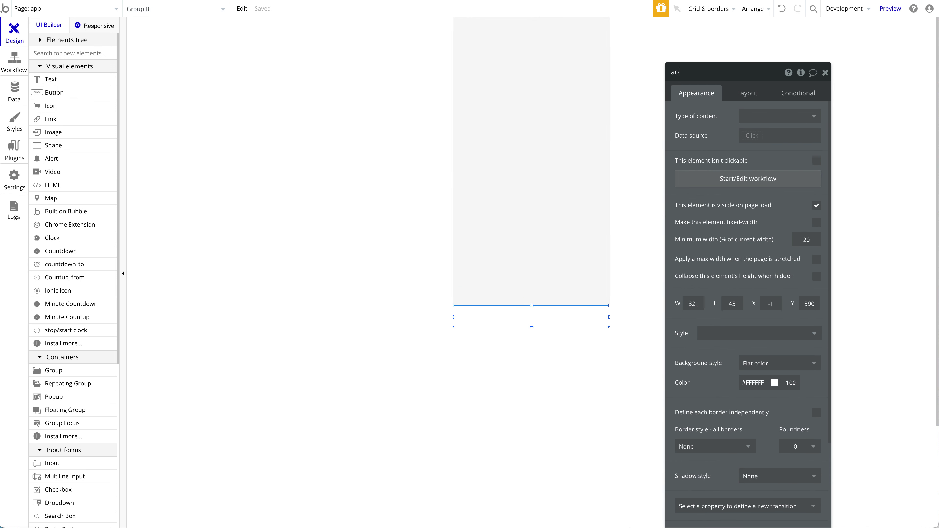
text(pbar)
click(542, 315)
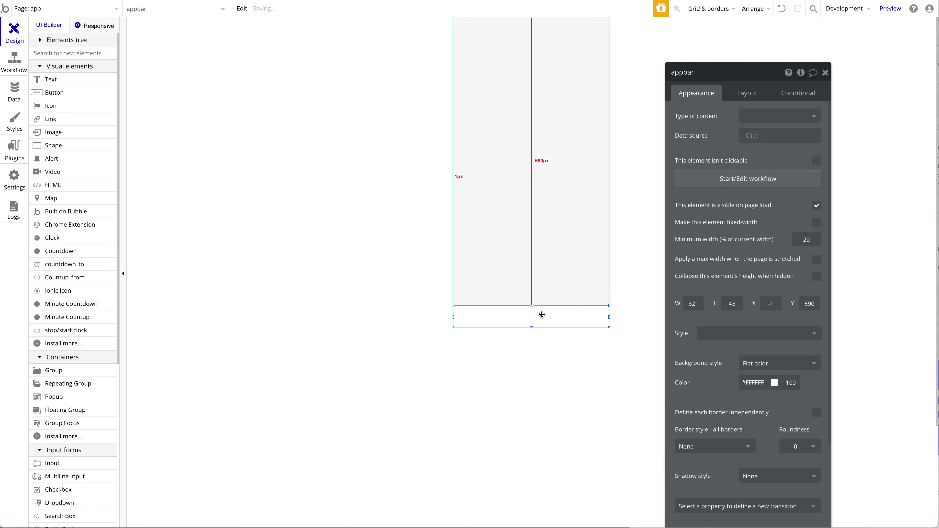
- Create a custom state named current_tab of type text on the appbar group
click(798, 92)
click(800, 73)
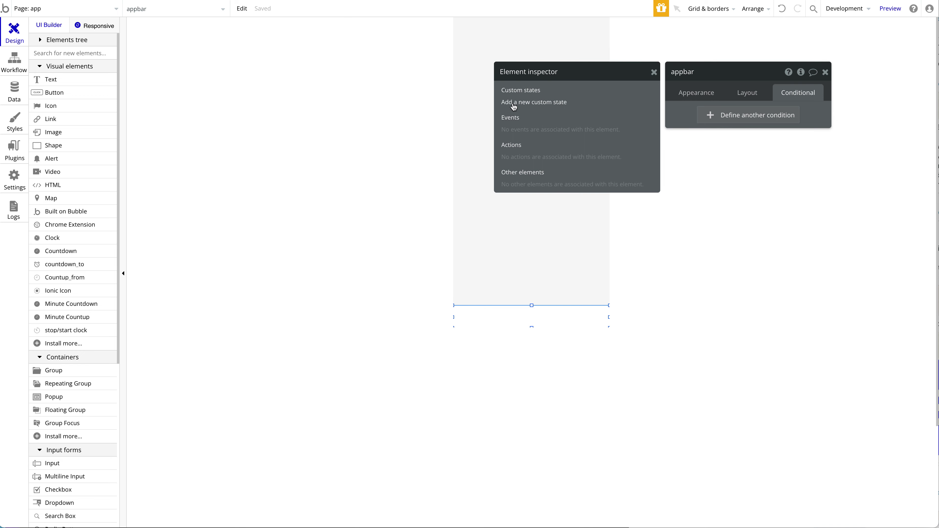
click(513, 101)
text(curren)
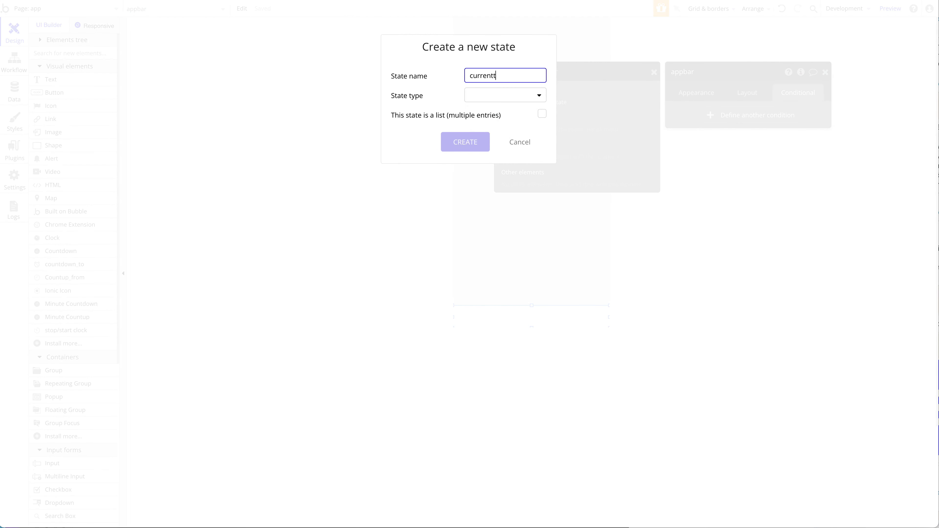
text(t_t)
key(BackSpace)
text(_tab)
click(506, 95)
click(480, 115)
click(465, 143)
- Set the current_tab state's default value to home and close the appbar group's properties
click(597, 118)
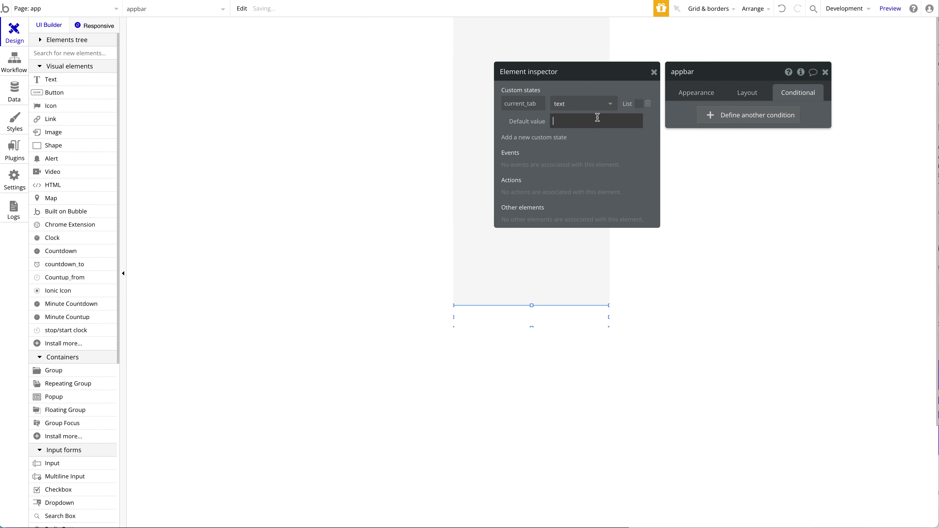
text(home)
key(Return)
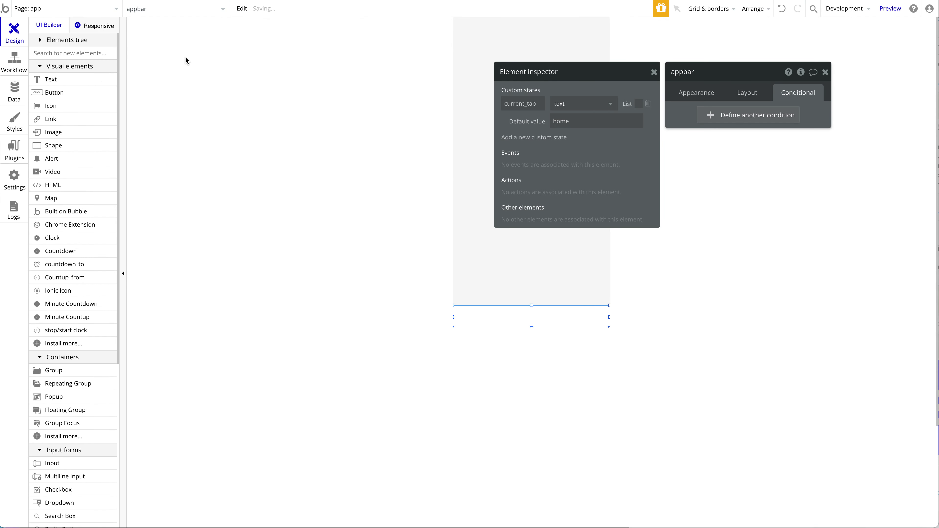
click(825, 72)
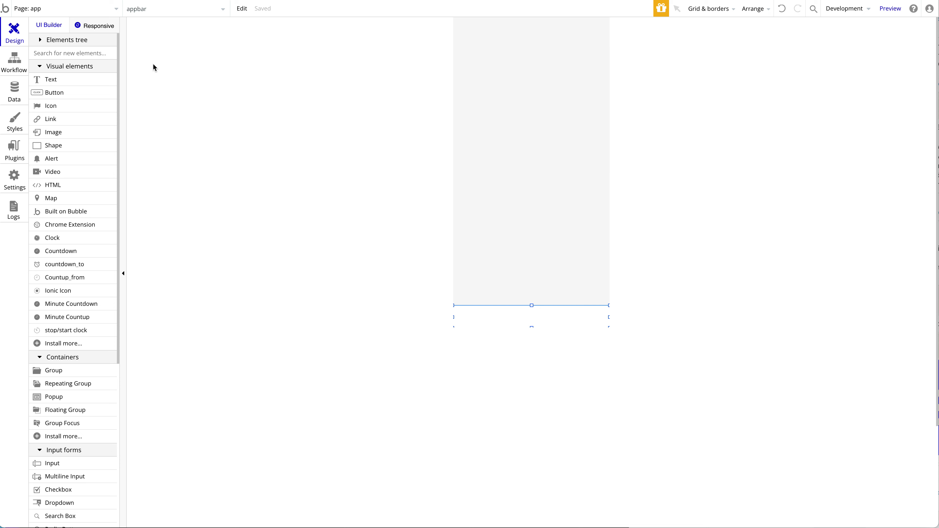
- Make the homescreen group not visible on page load
click(578, 91)
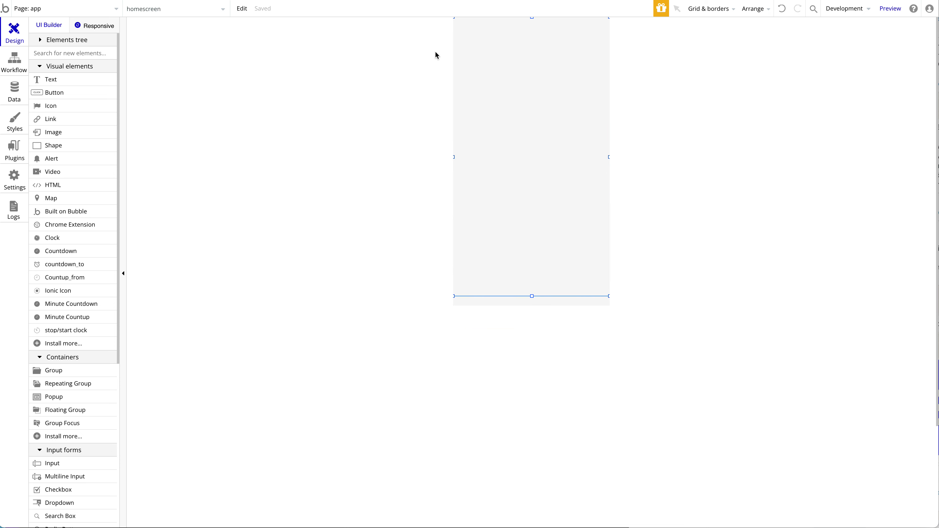
double_click(489, 48)
click(704, 91)
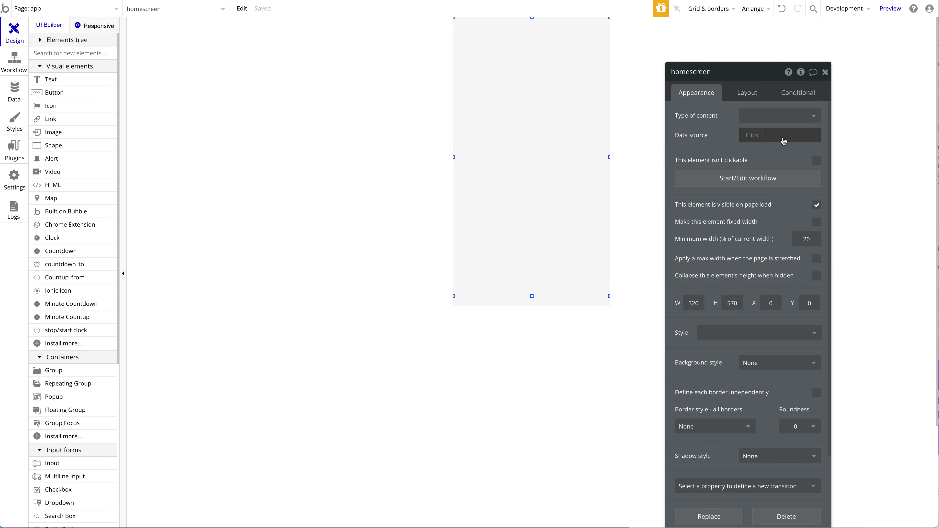
click(817, 205)
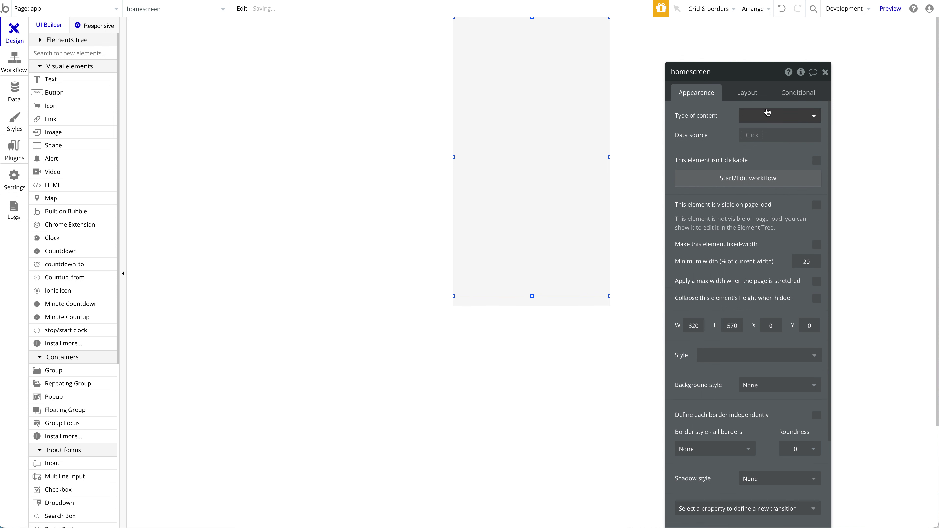
- Define a condition on the homescreen group for when appbar's current_tab is home
click(799, 92)
click(744, 115)
text(ta)
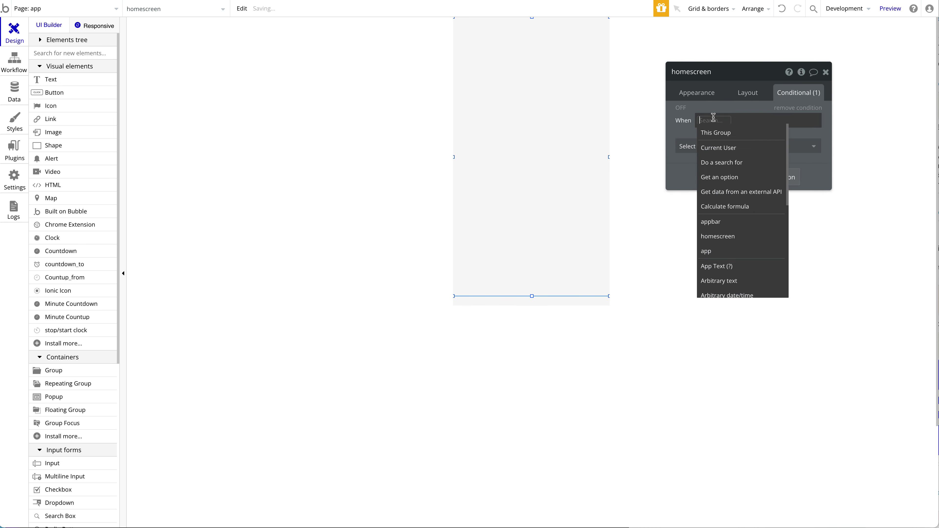
click(534, 302)
click(539, 309)
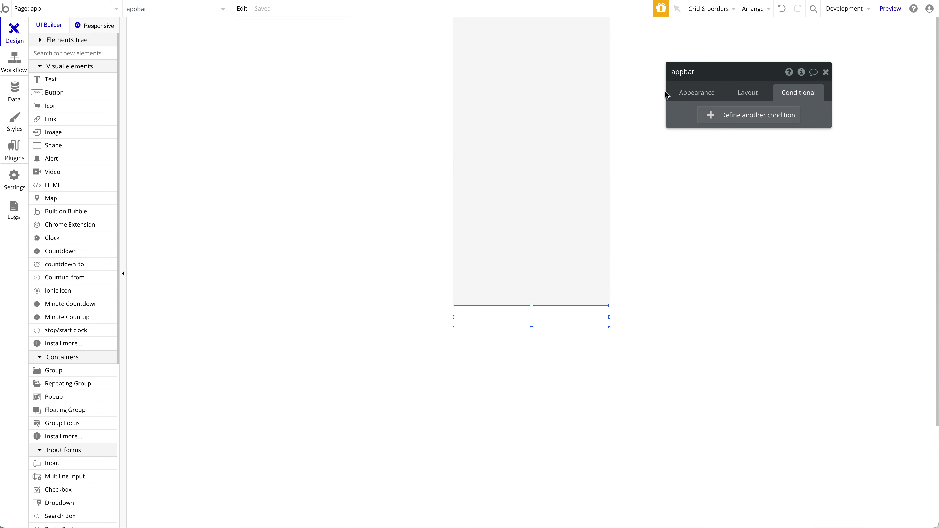
click(531, 247)
click(718, 120)
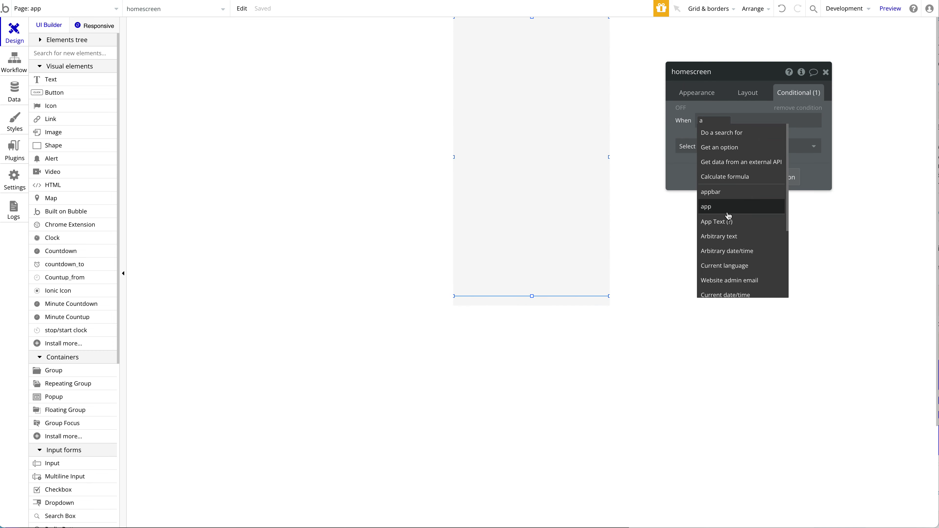
click(721, 211)
click(758, 266)
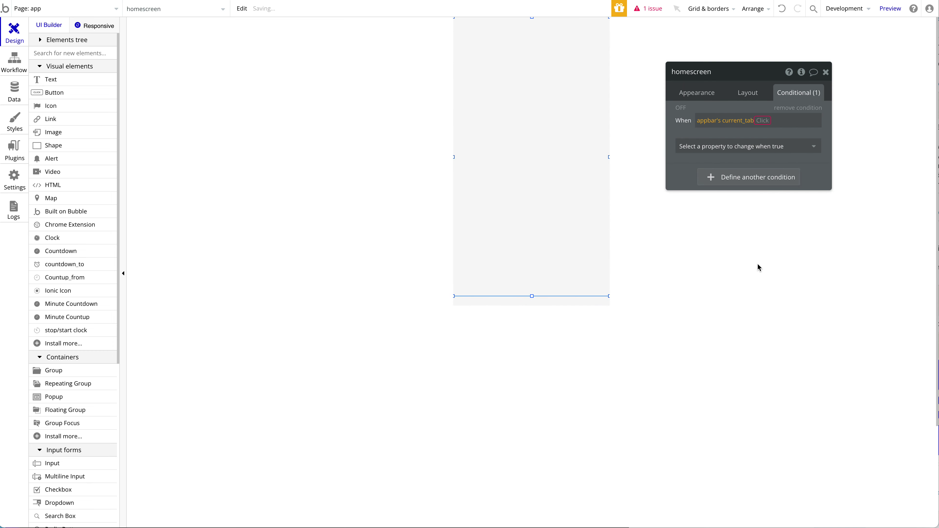
click(770, 133)
text(home)
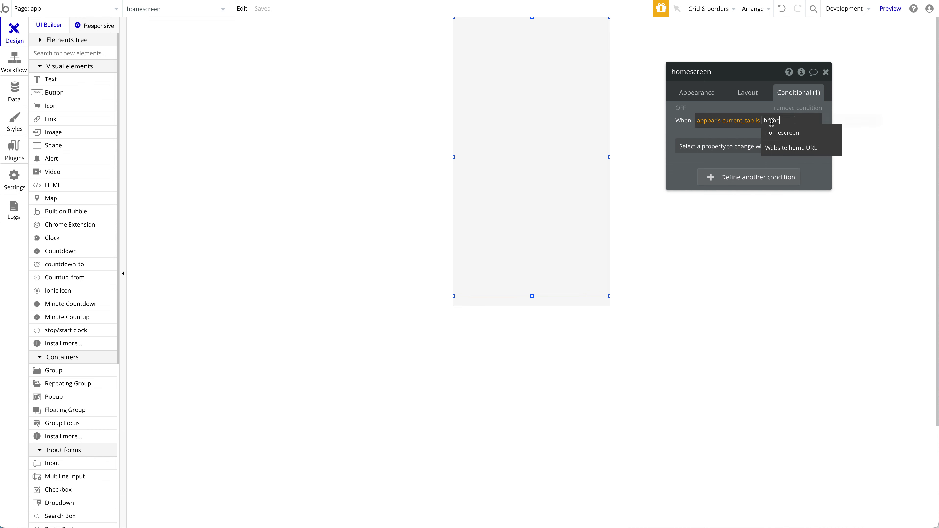
- Make the homescreen group visible when its condition is true
click(724, 146)
click(725, 174)
click(808, 144)
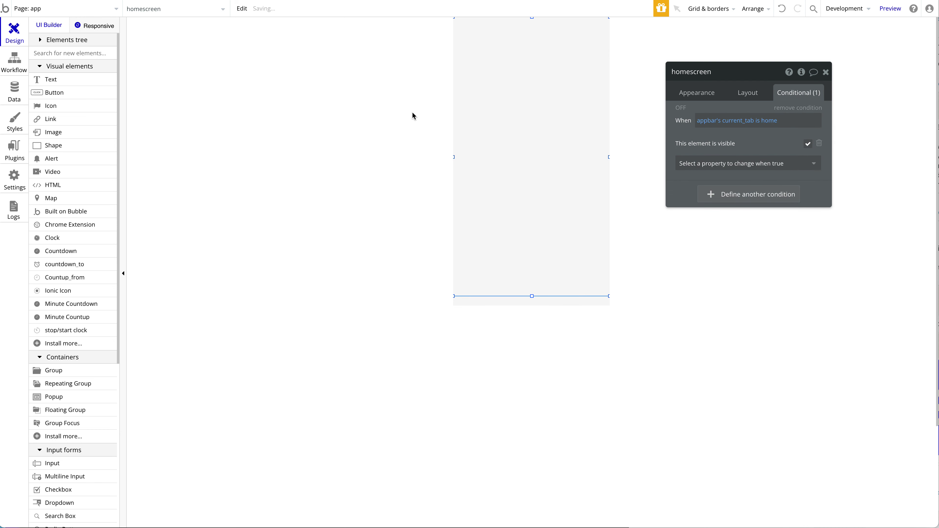
- Hide the homescreen group on the canvas using the elements tree and select the app page
click(72, 44)
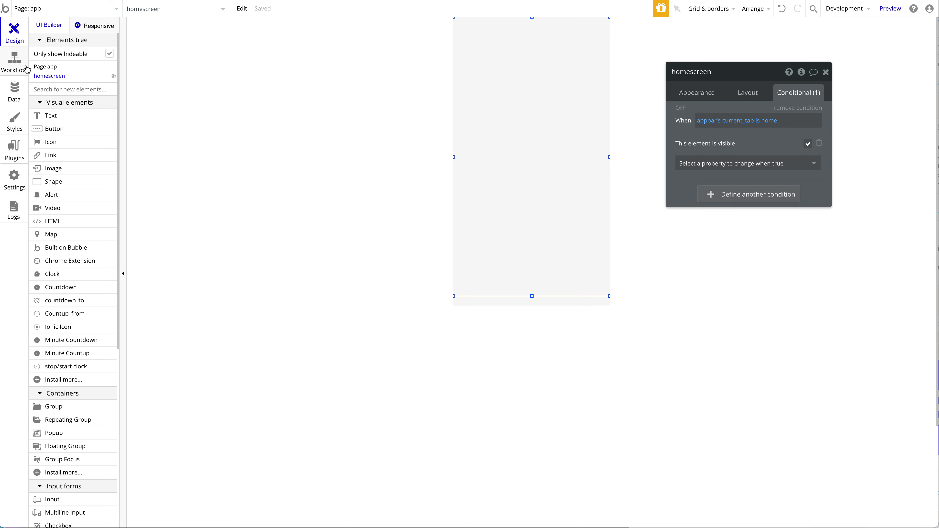
click(43, 76)
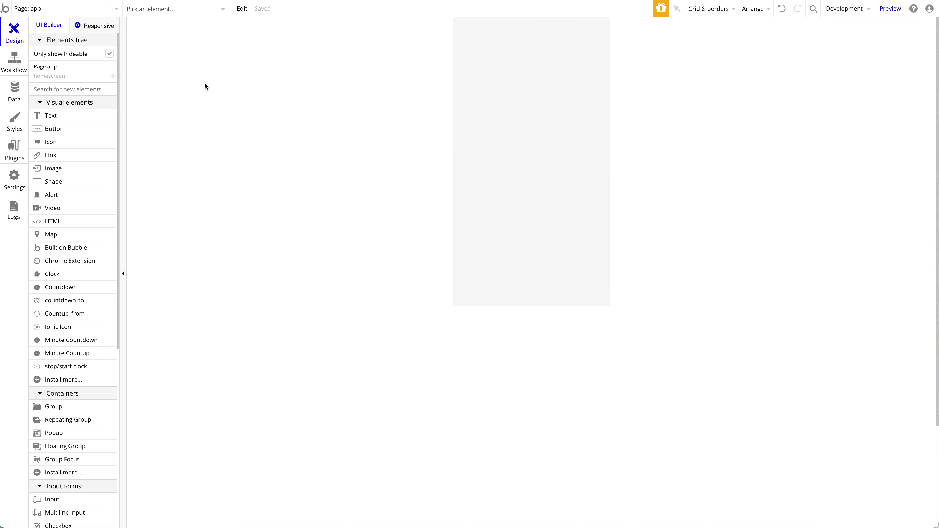
click(69, 79)
click(54, 77)
click(474, 98)
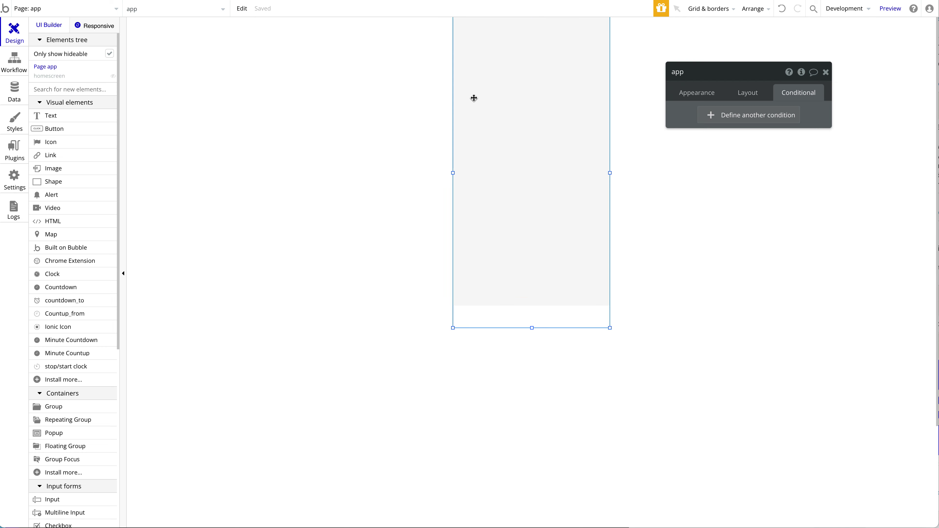
- Paste a copy of the homescreen group at the same position on the page and name it mylistings
key(super+v)
drag(499, 117, 495, 113)
click(719, 70)
triple_click(718, 70)
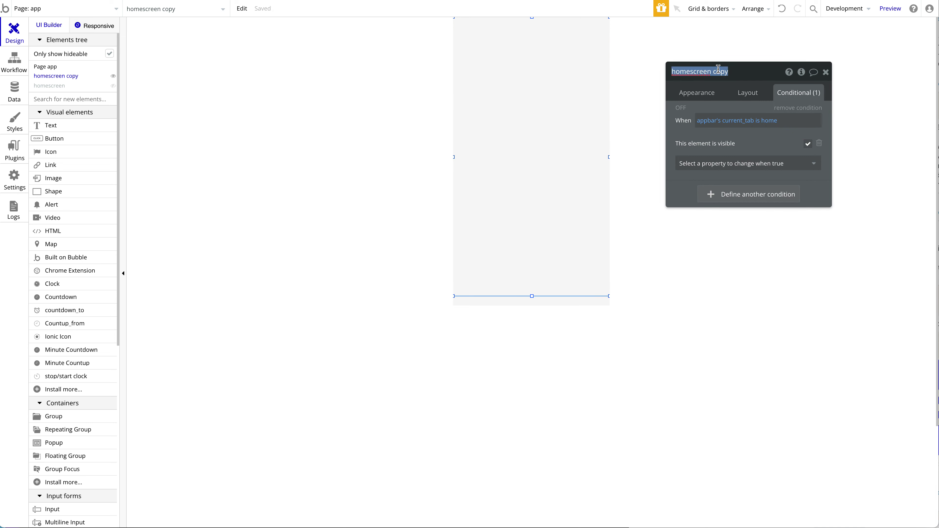
text(i)
text(m)
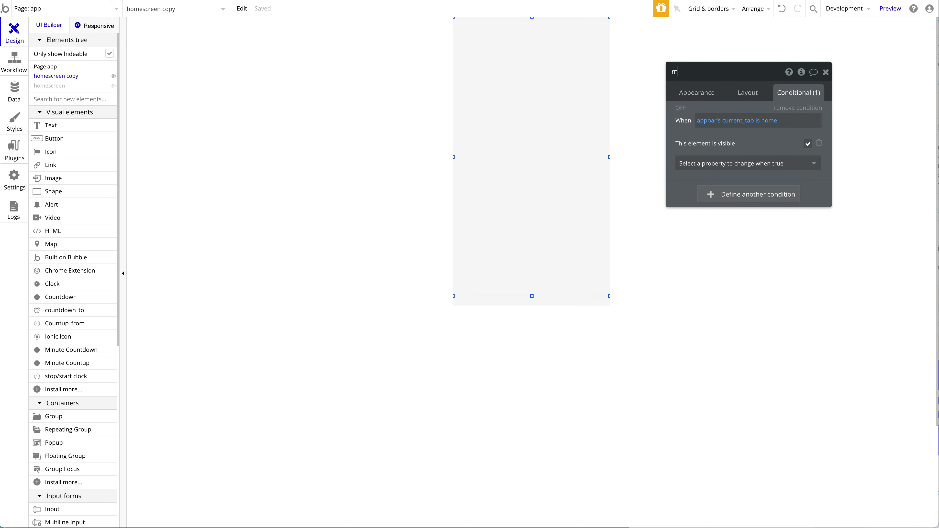
text(ylistings)
- Change the mylistings group's condition to when appbar's current_tab is mylistings
click(771, 124)
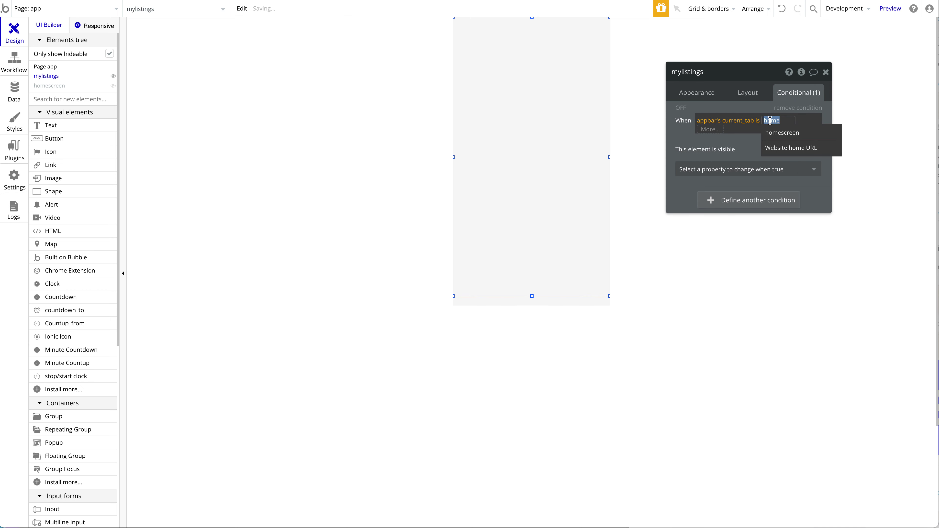
text(mylisting)
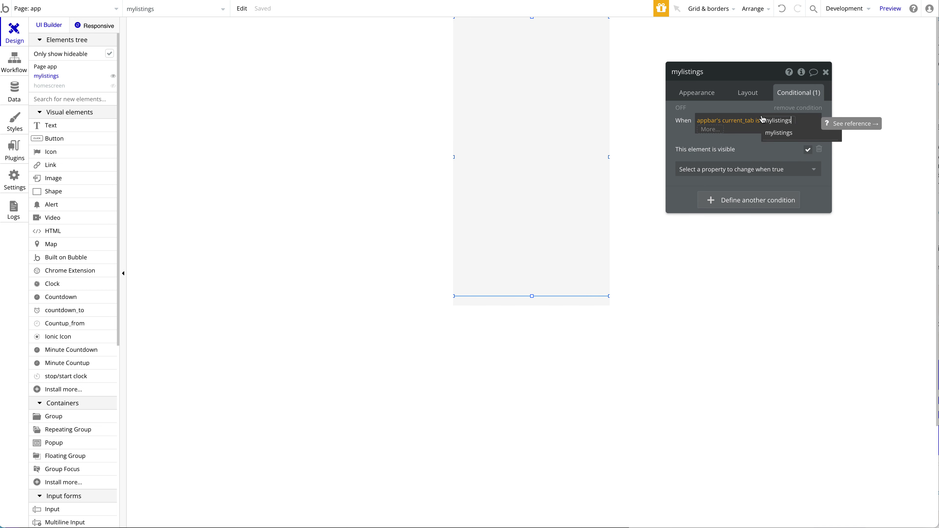
text(s)
click(748, 93)
click(697, 93)
click(795, 92)
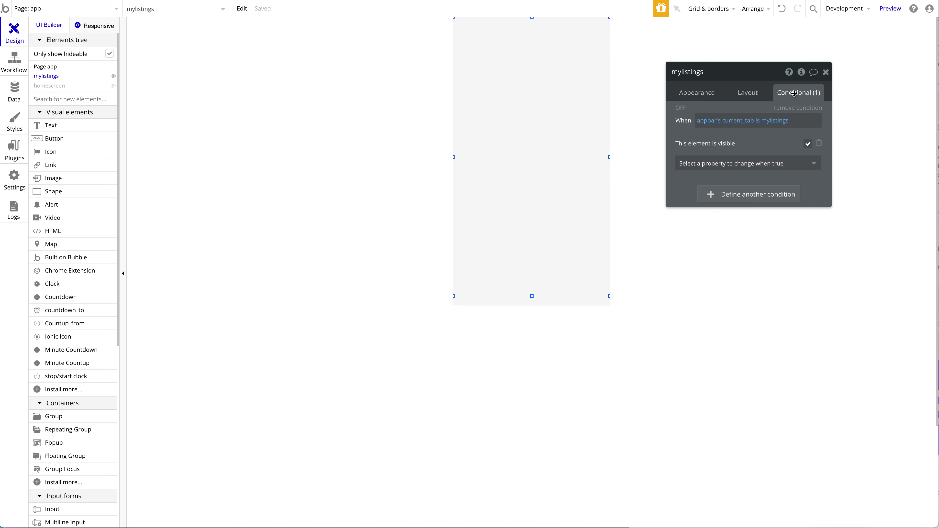
- Draw an icon about 43 by 35 at the left end of the appbar and choose the tachometer symbol for it
click(537, 321)
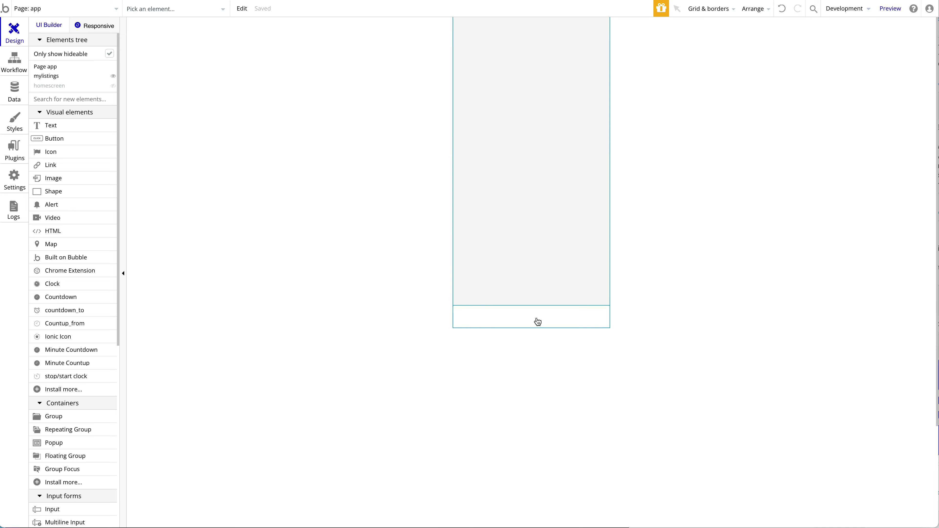
click(63, 151)
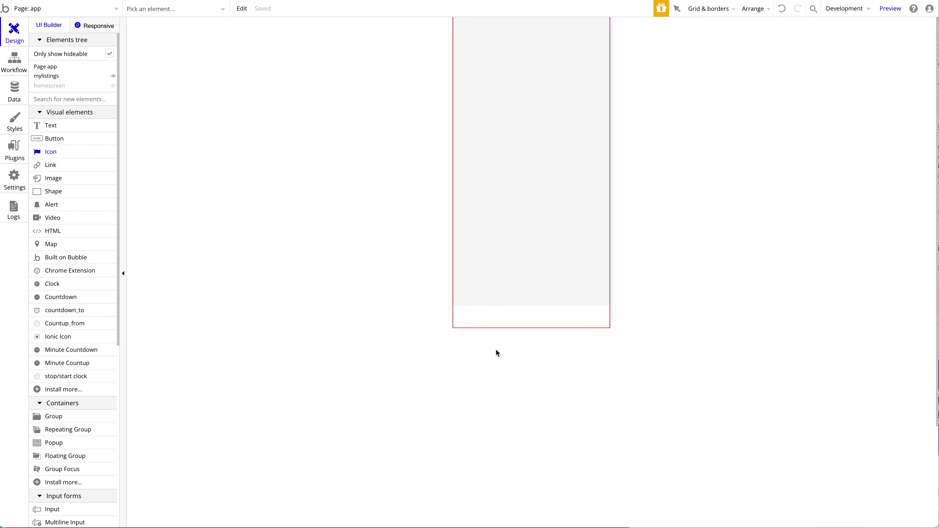
drag(461, 305, 483, 325)
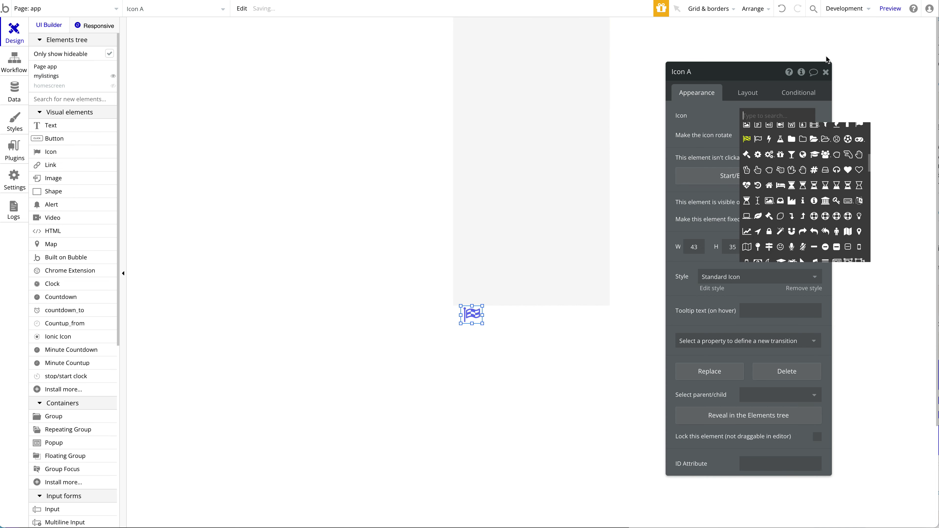
text(tach)
click(753, 133)
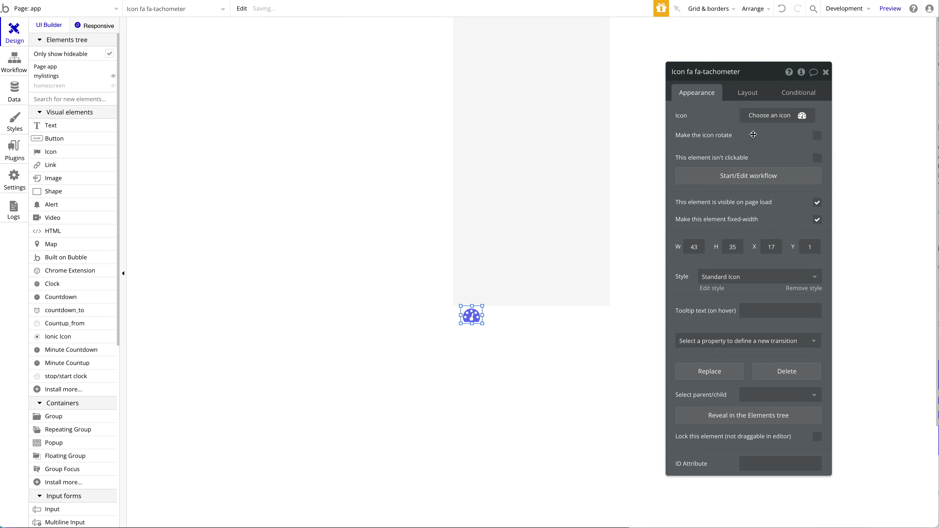
- Change the appbar icon's symbol to home and centre the icon vertically in the appbar
text(ho)
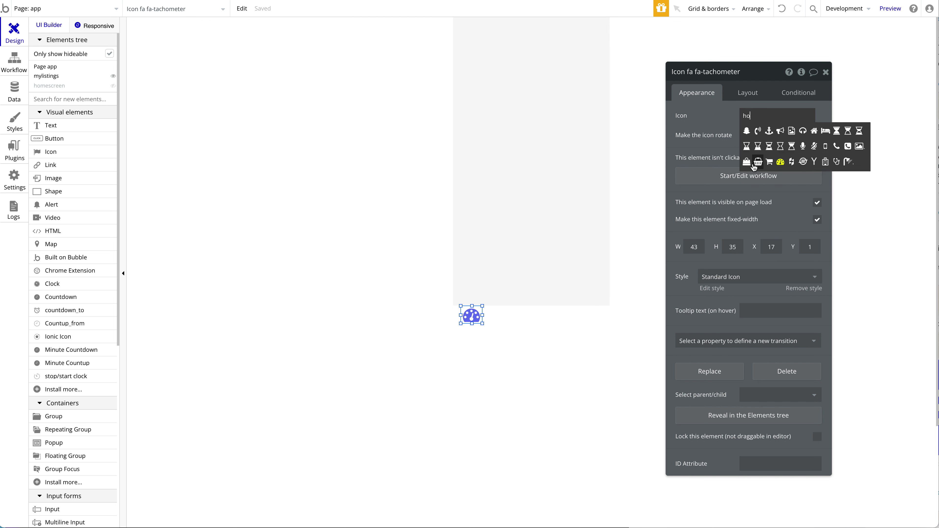
text(me)
click(748, 133)
right_click(470, 315)
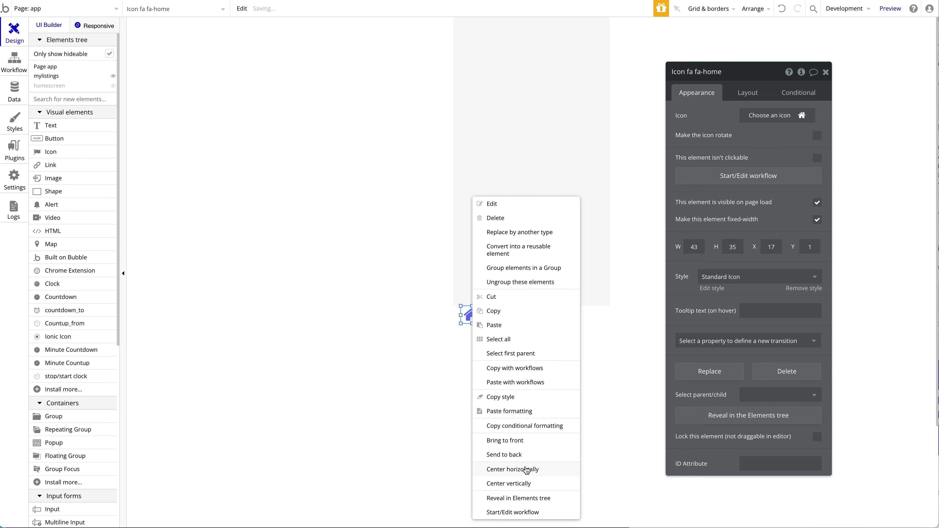
click(526, 483)
- Duplicate the home icon, place the copy near the appbar's right end and centre it vertically
key(super+c)
key(super+v)
drag(473, 320, 573, 317)
right_click(573, 318)
click(630, 484)
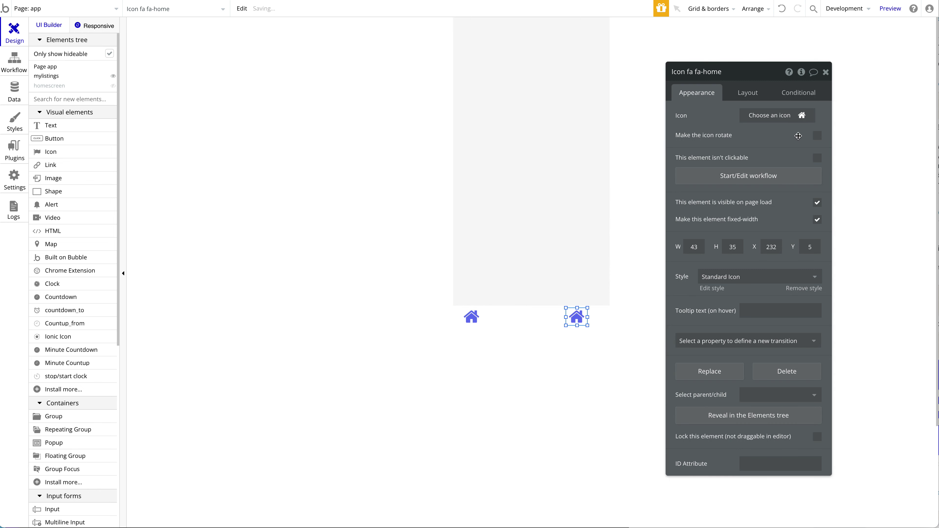
- Change the copied icon's symbol to the list icon (fa-list)
click(801, 115)
text(lis)
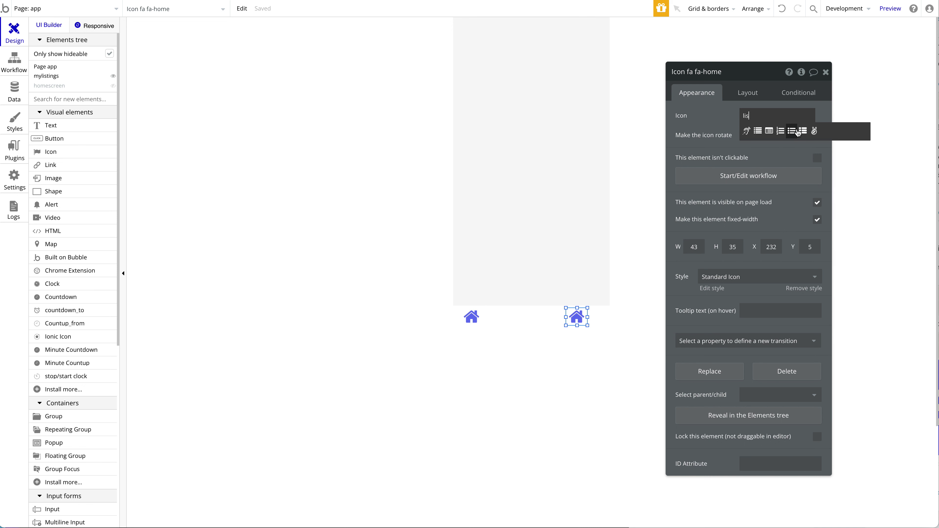
click(757, 130)
- Create a workflow for when the home icon is clicked and add a Set state action to it
click(472, 317)
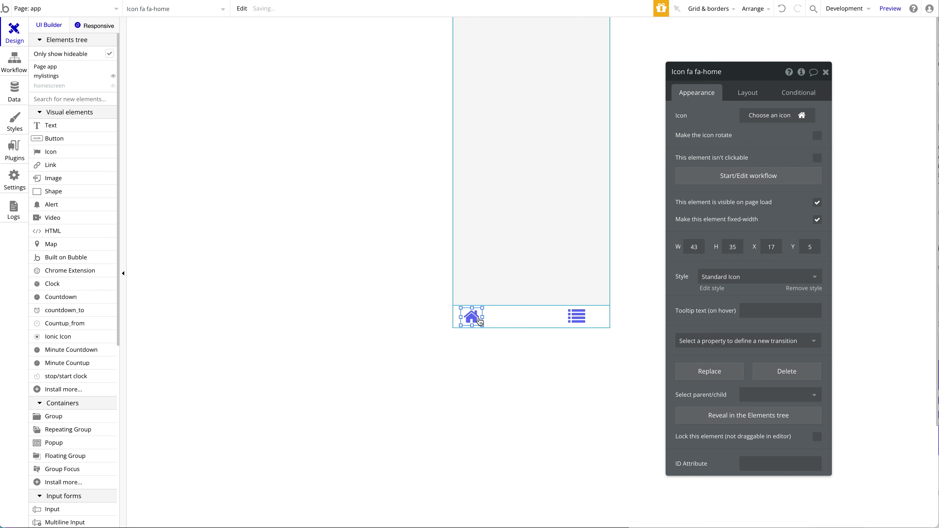
click(763, 183)
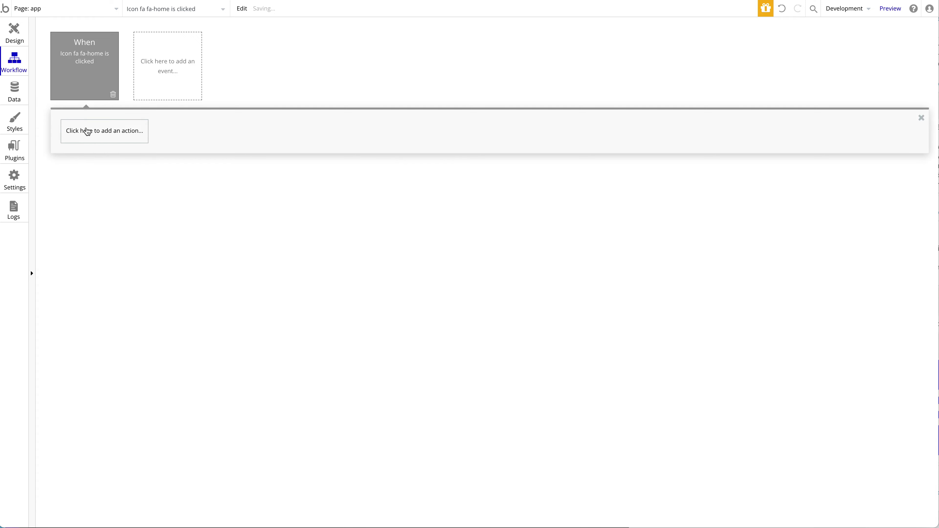
click(84, 131)
mouse_move(104, 264)
click(202, 210)
- Configure the Set state action to set appbar's custom state current_tab to home
click(778, 93)
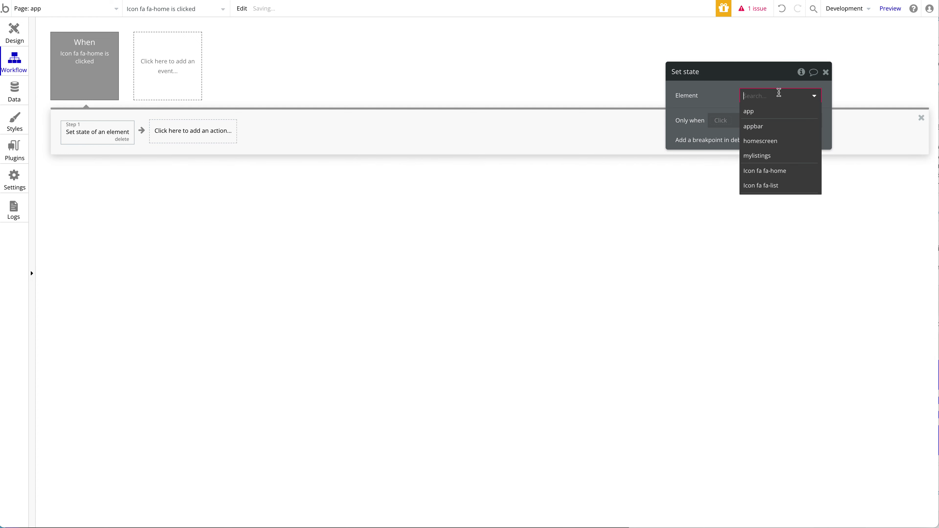
click(778, 141)
click(769, 116)
click(754, 133)
click(755, 135)
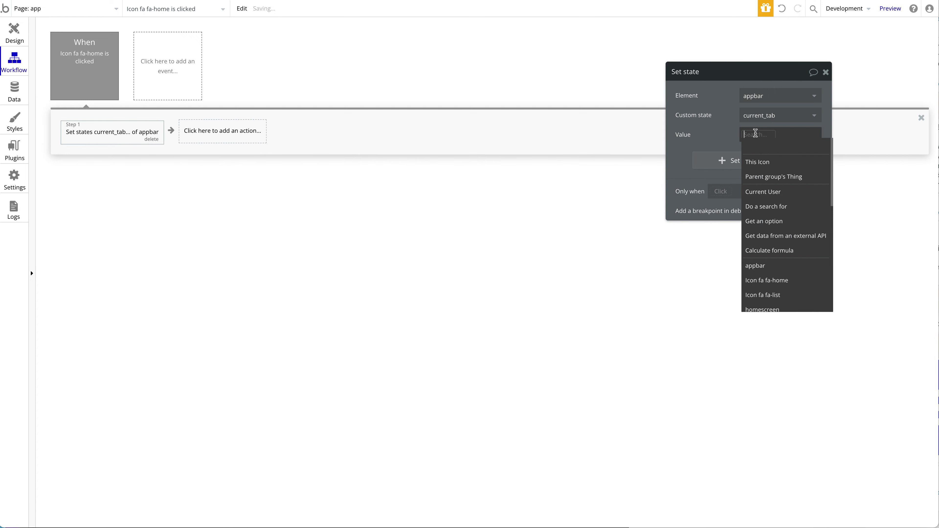
text(home)
click(63, 162)
- Copy the Set state action into a new workflow for when the list icon is clicked
right_click(86, 141)
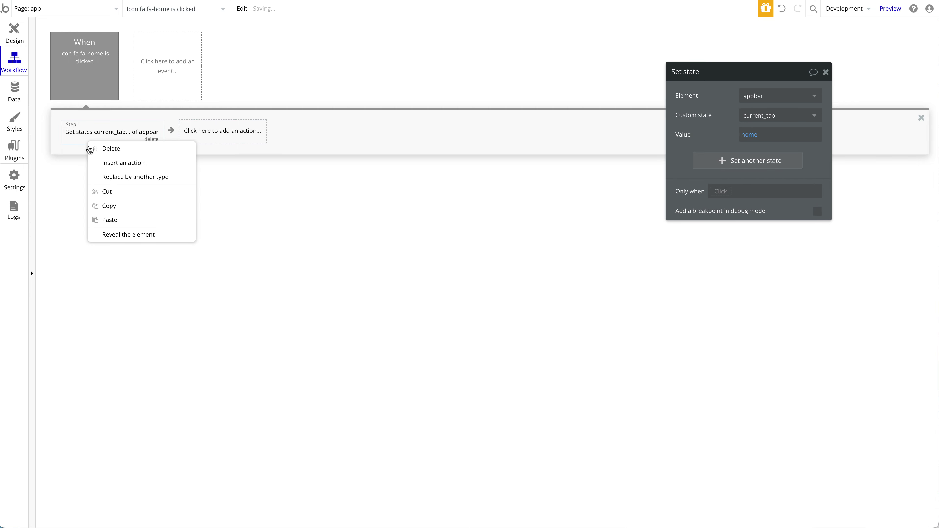
click(102, 194)
click(25, 36)
click(569, 317)
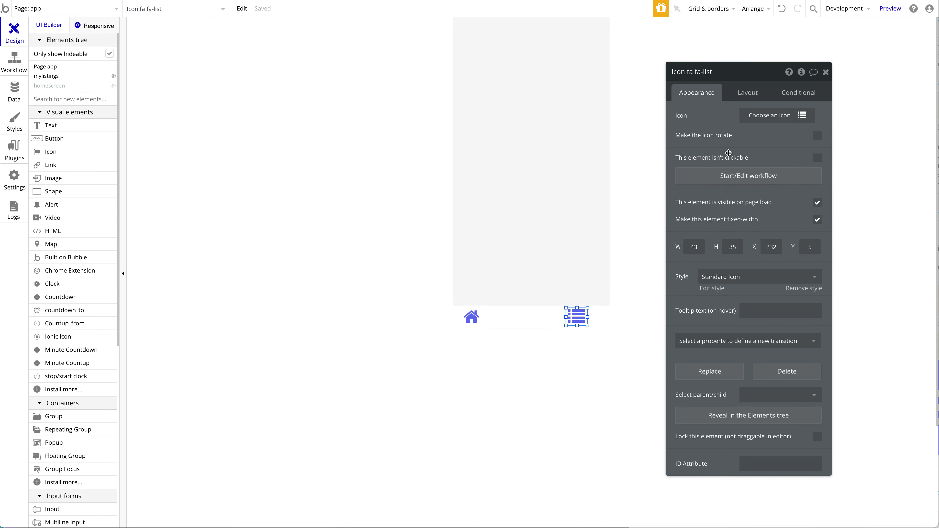
click(745, 176)
key(super+v)
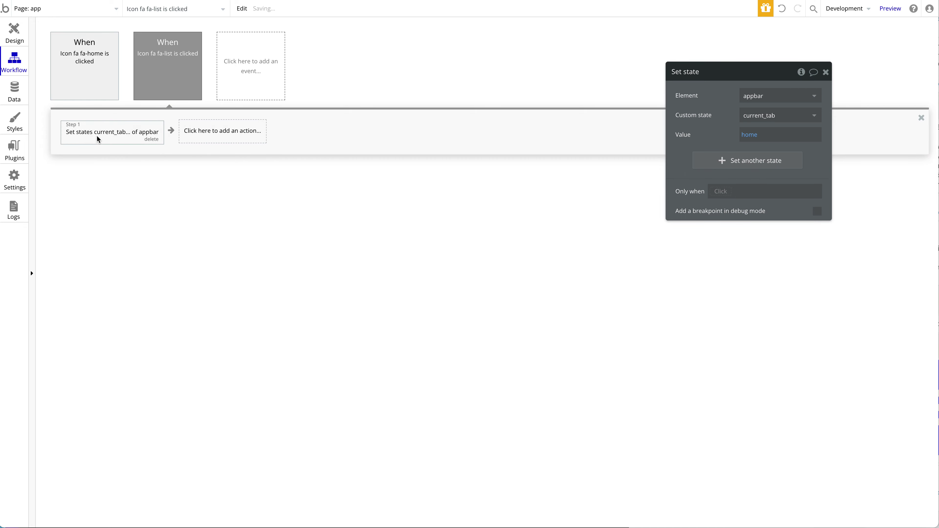
- Set the current_tab value in the list icon's workflow to mylistings
click(753, 134)
text(mylistings)
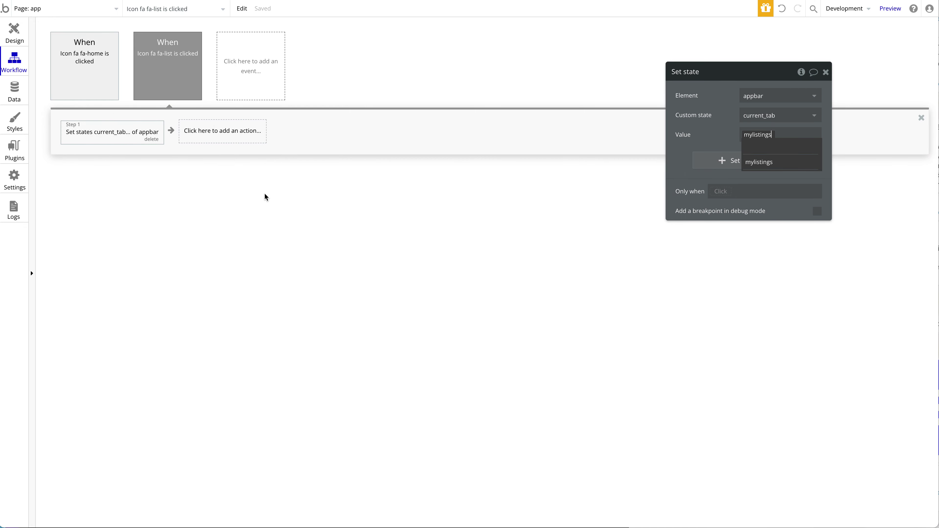
key(Return)
- Add a text element about 270 by 63 near the top of the mylistings group, reading "My Listings"
click(15, 33)
click(520, 155)
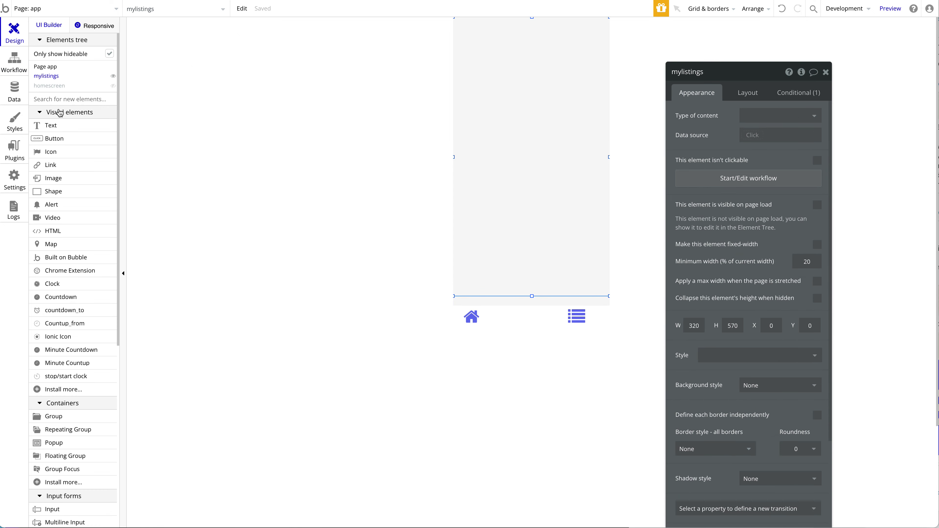
click(56, 126)
mouse_move(465, 27)
mouse_down()
mouse_move(581, 70)
mouse_move(598, 57)
mouse_up()
text(My Lsiti)
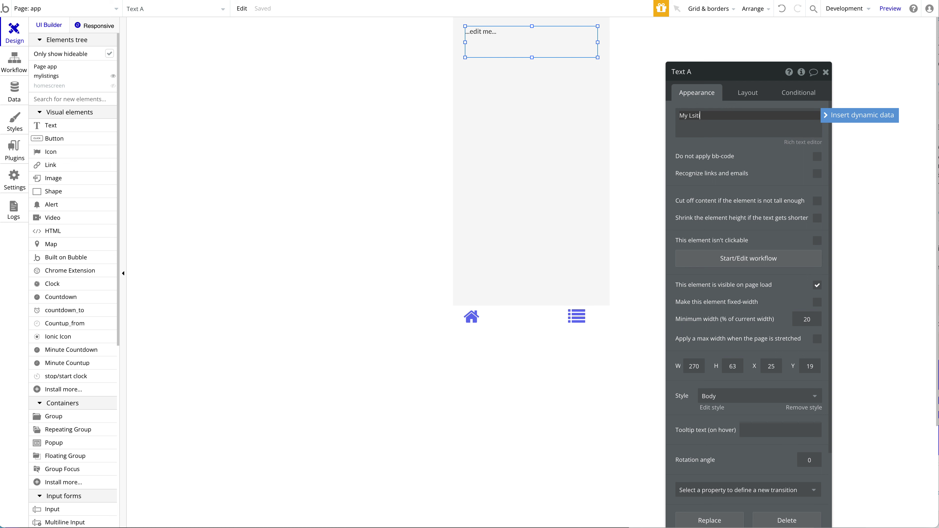
text(ngs)
- Hide mylistings, show the homescreen group and add a text element about 261 by 95 in it reading "Welcome!"
click(51, 76)
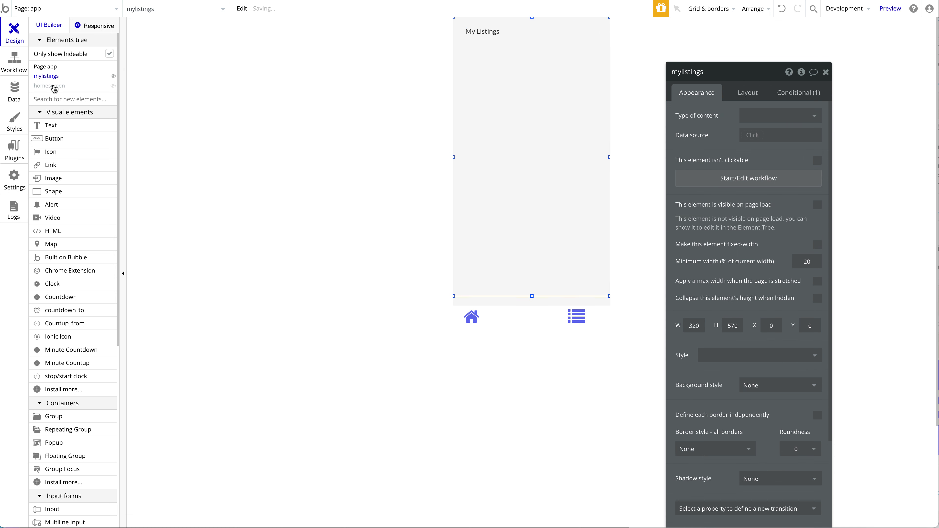
click(54, 85)
click(56, 125)
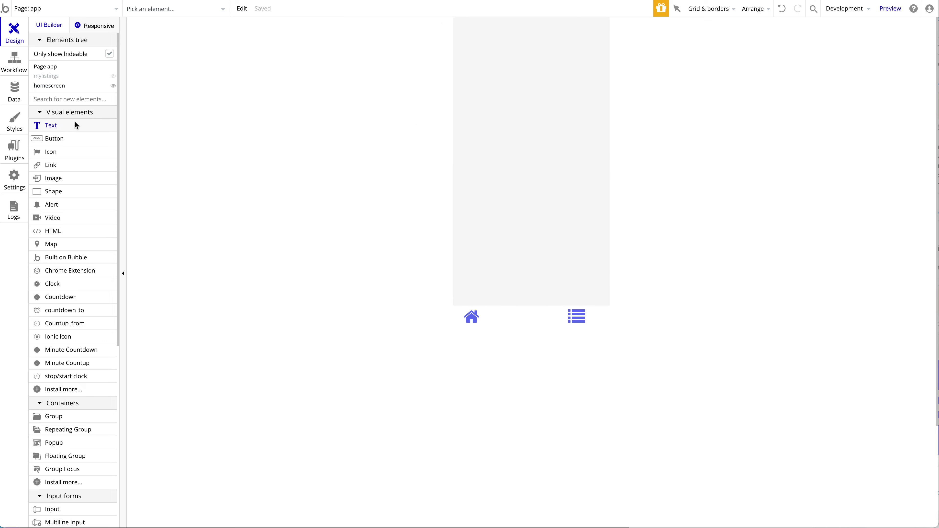
drag(465, 47, 594, 95)
text(Welcome!)
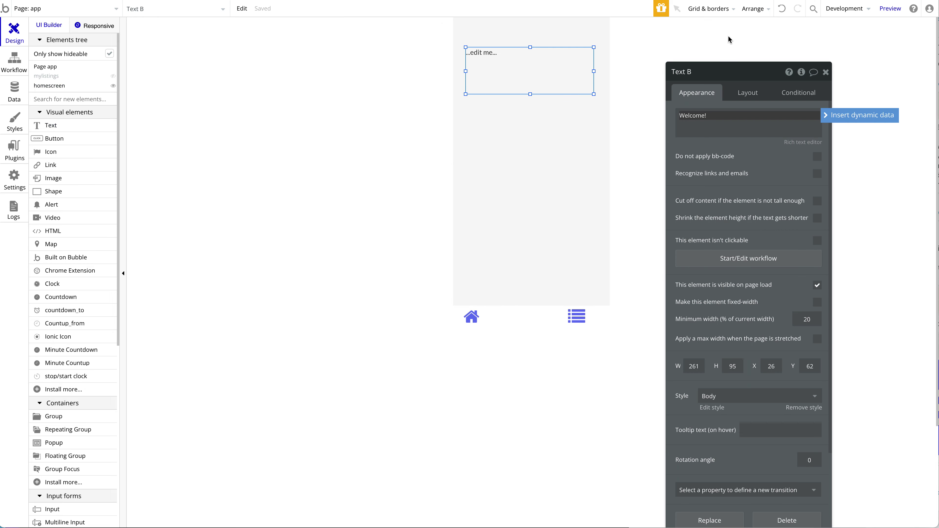
- Open a preview of the app page
click(890, 8)
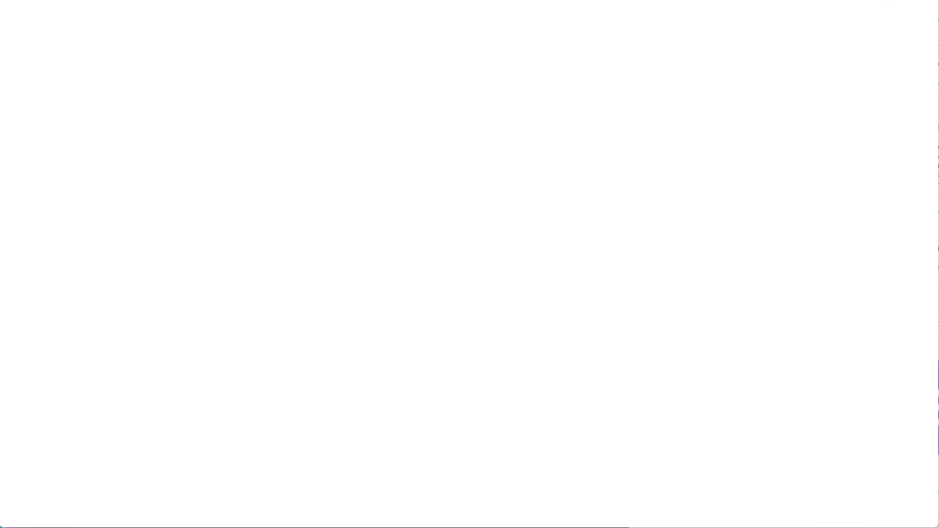
click(350, 0)
click(470, 0)
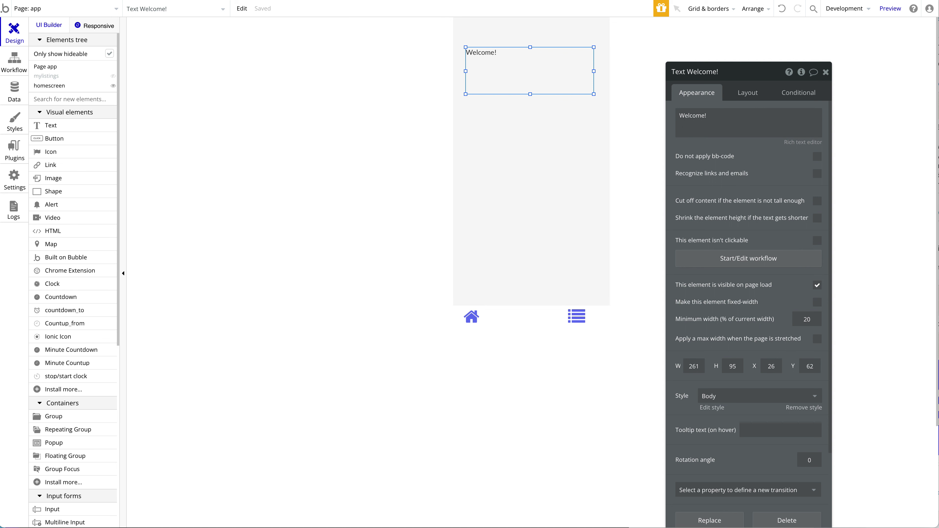
key(ctrl+Tab)
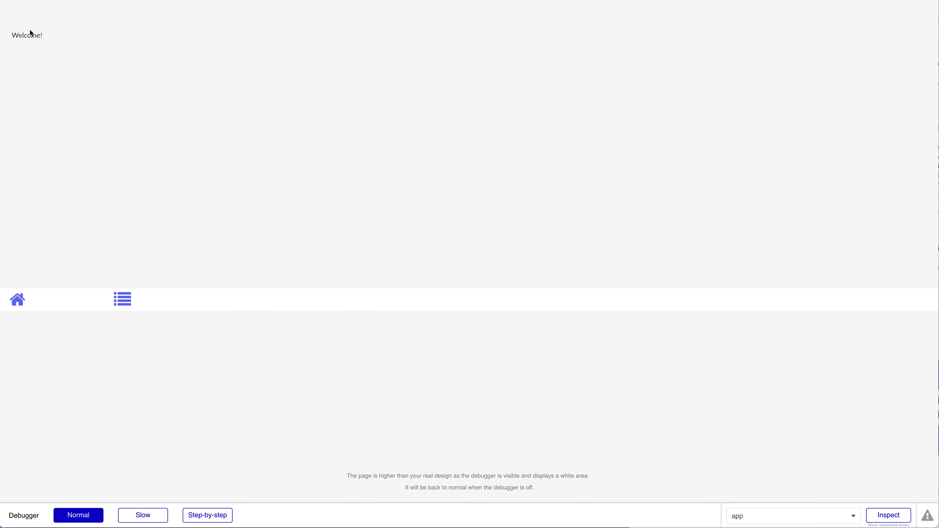
- Test the appbar in the preview by switching repeatedly between the home and listings screens with its icons
click(122, 299)
drag(7, 15, 92, 17)
click(111, 16)
click(17, 301)
click(122, 299)
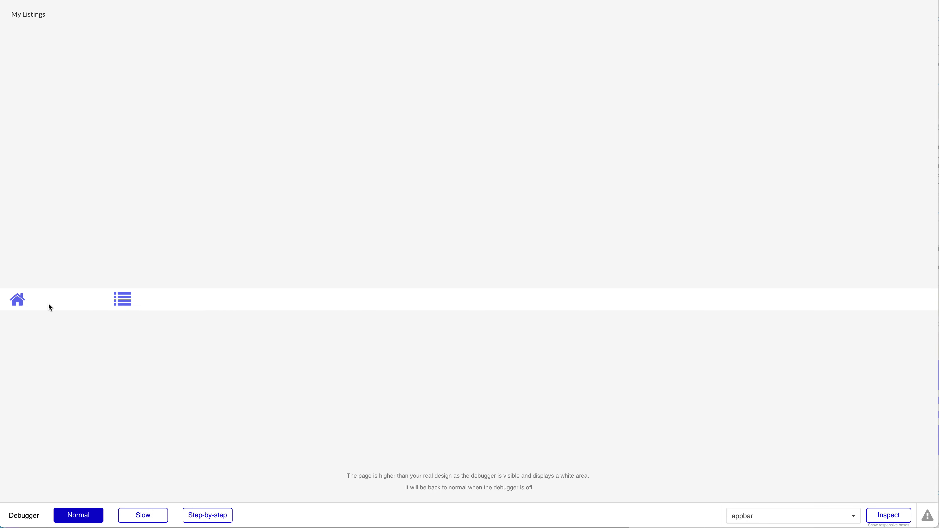
click(17, 300)
click(123, 299)
click(18, 302)
click(123, 299)
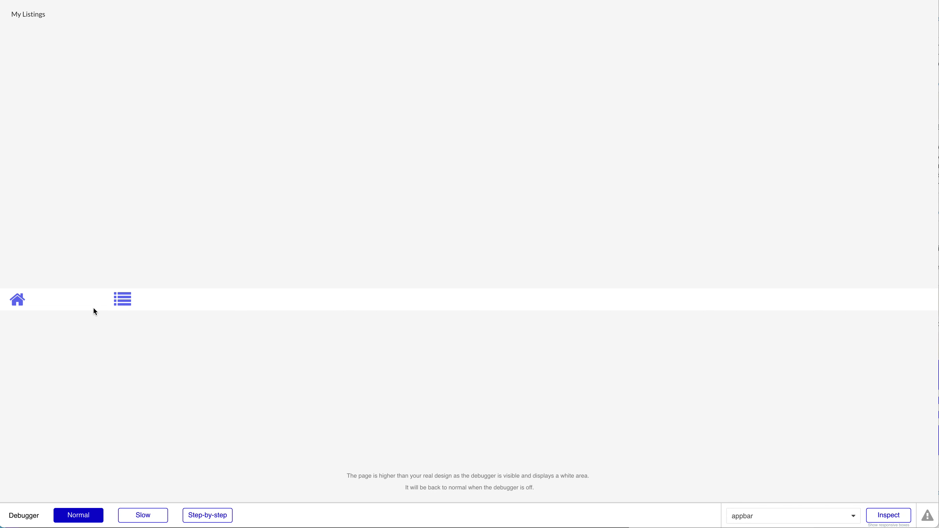
click(21, 304)
click(124, 302)
- Return to the Bubble editor, open the new plugin installer and search it for "ion"
click(544, 0)
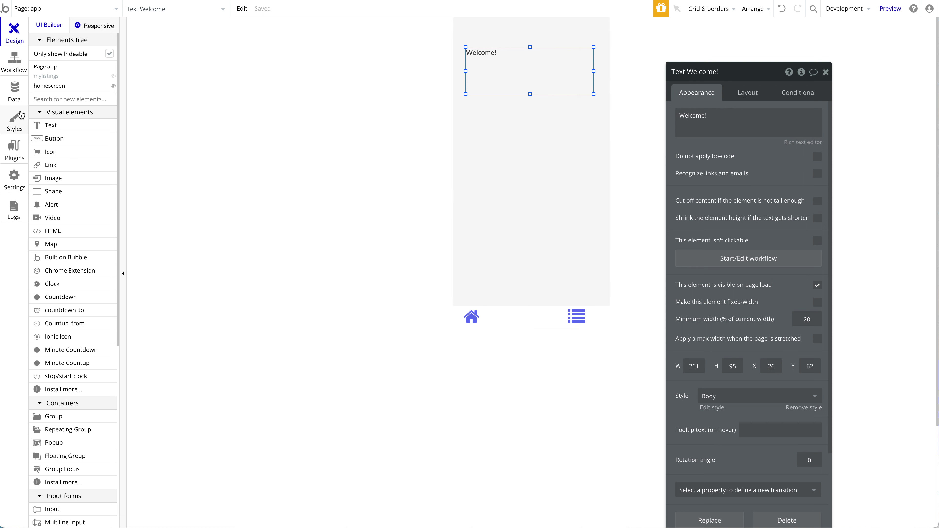
click(14, 177)
click(14, 150)
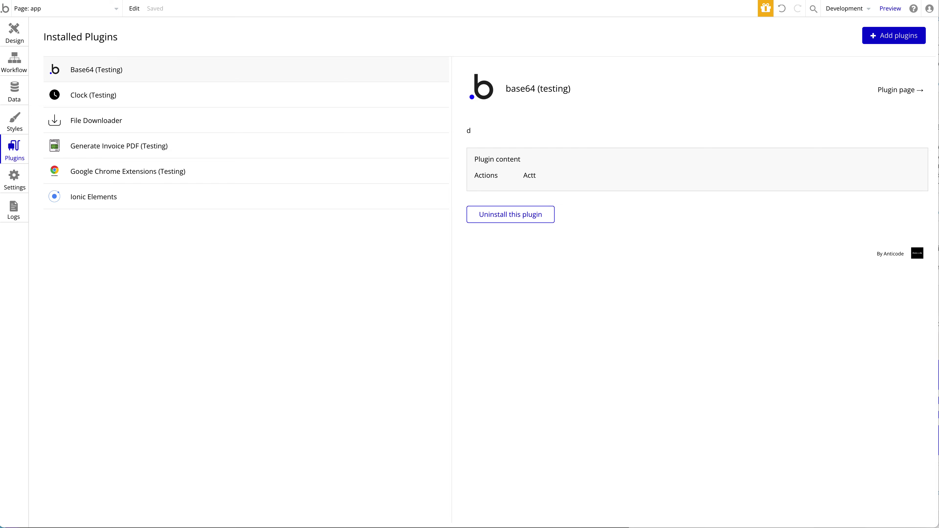
click(922, 41)
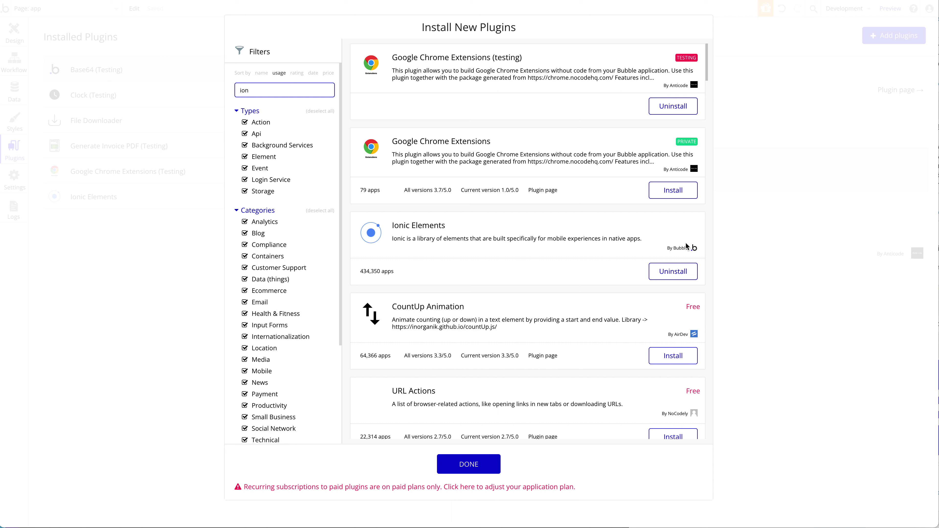
- Search the available plugins for "ios spinner"
double_click(262, 89)
text(ios)
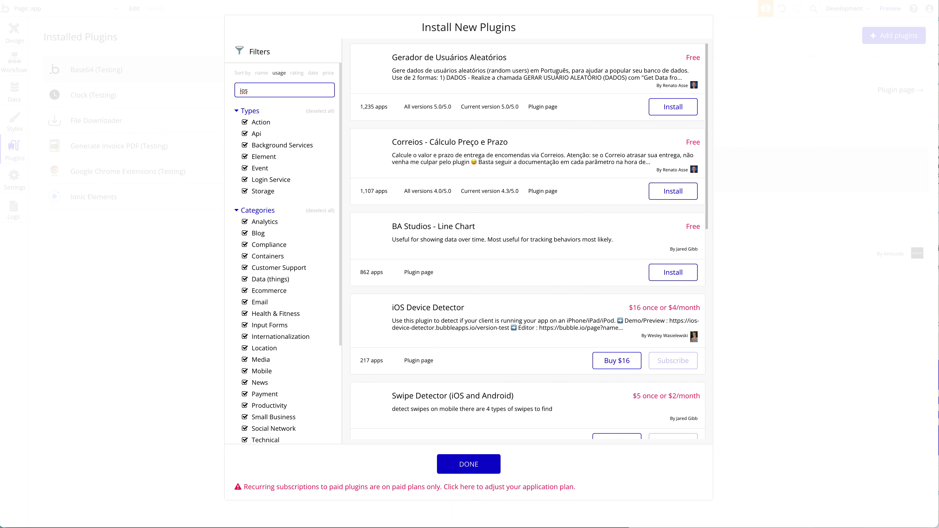
text( sty)
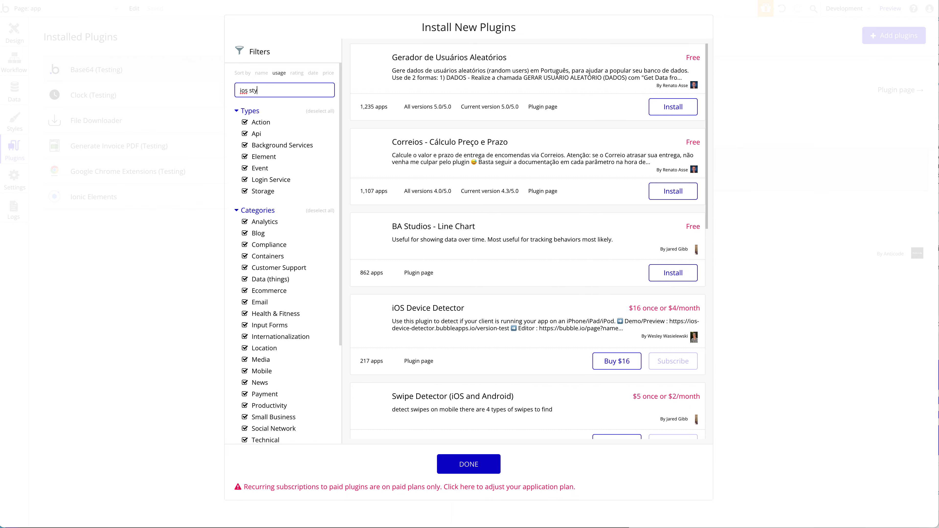
key(BackSpace)
key(BackSpace)
text(pinner)
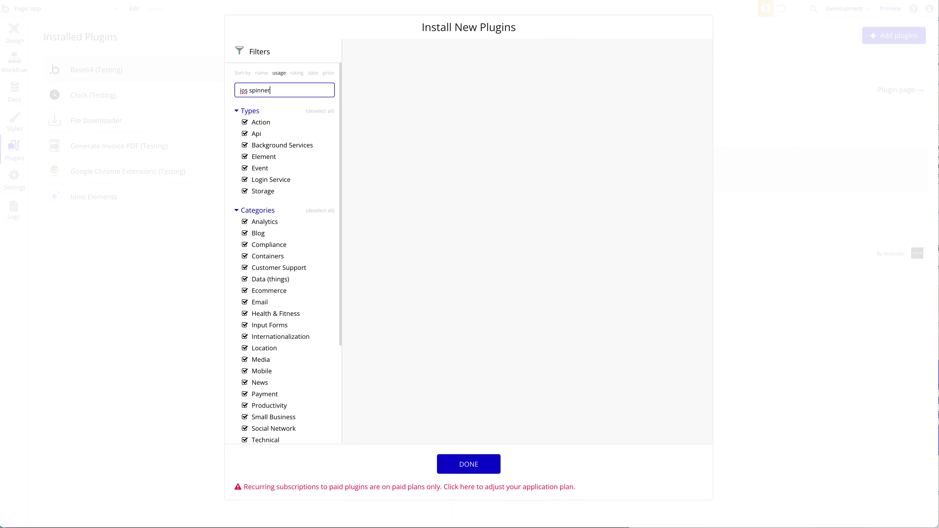
- Change the plugin search to "ios style"
key(BackSpace)
key(BackSpace)
key(BackSpace)
text(tylr)
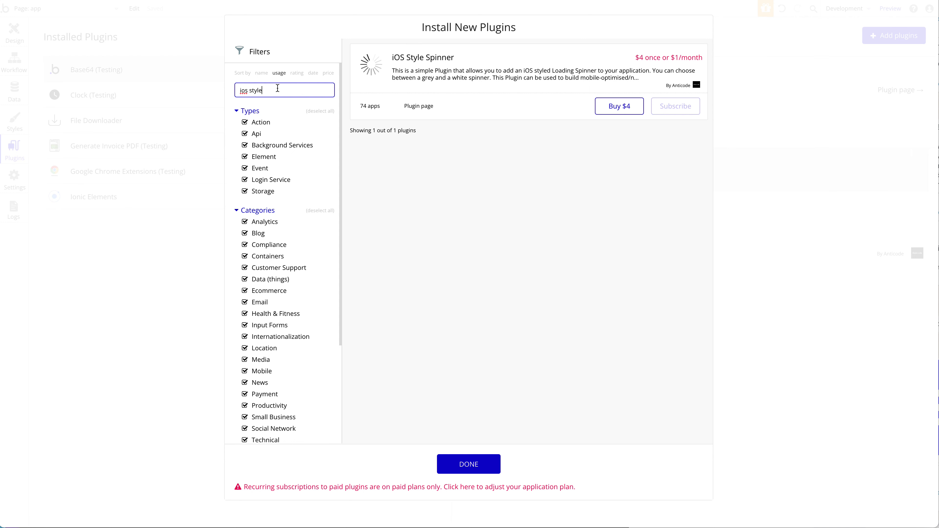
- Shorten the plugin search to "ios" and browse the plugins listed for it
triple_click(278, 86)
key(Right)
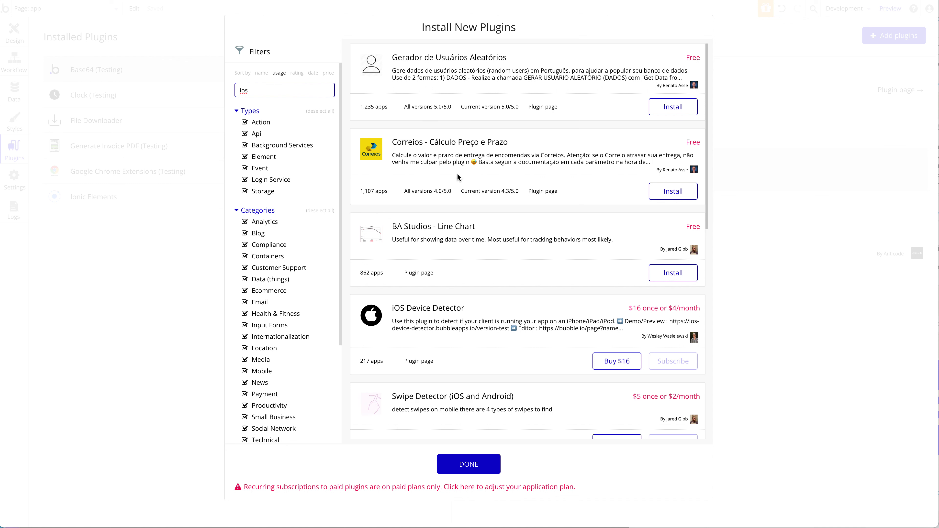
key(BackSpace)
scroll(547, 158, down, 6)
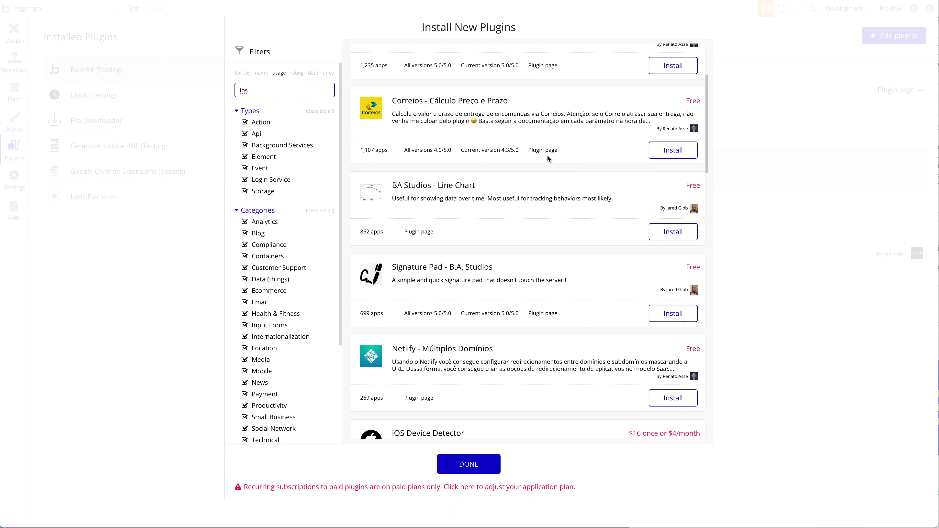
- Try the plugin search "ios notif", return to "ios", browse the listed plugins to the end and leave the installer
text(notif)
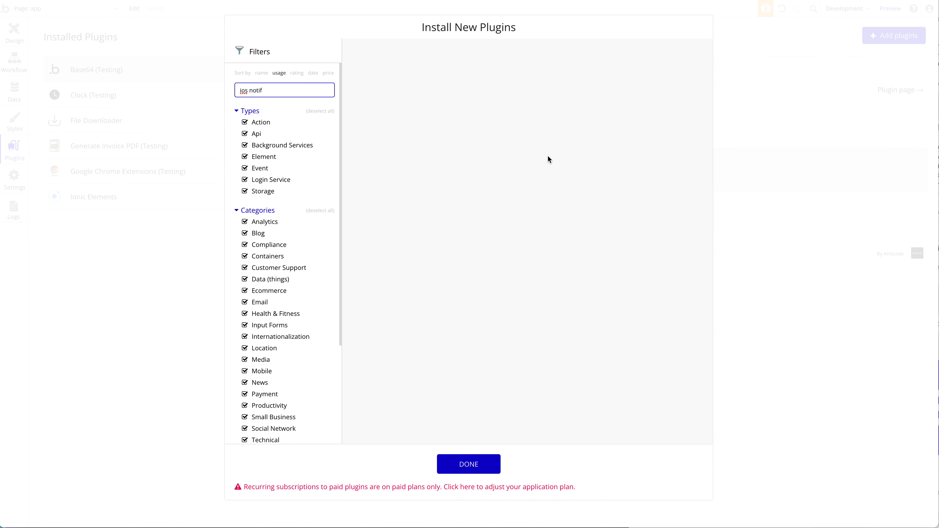
key(super+a)
key(Right)
scroll(502, 247, down, 12)
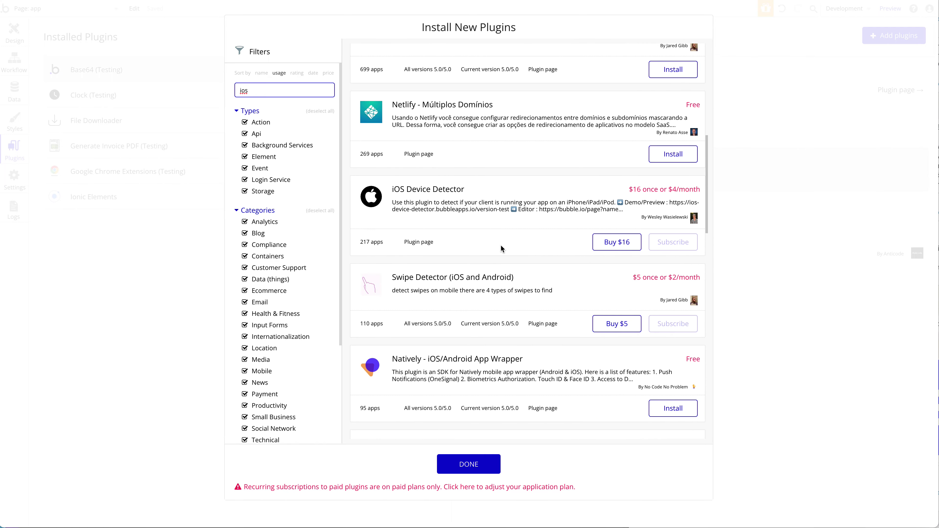
scroll(500, 246, down, 10)
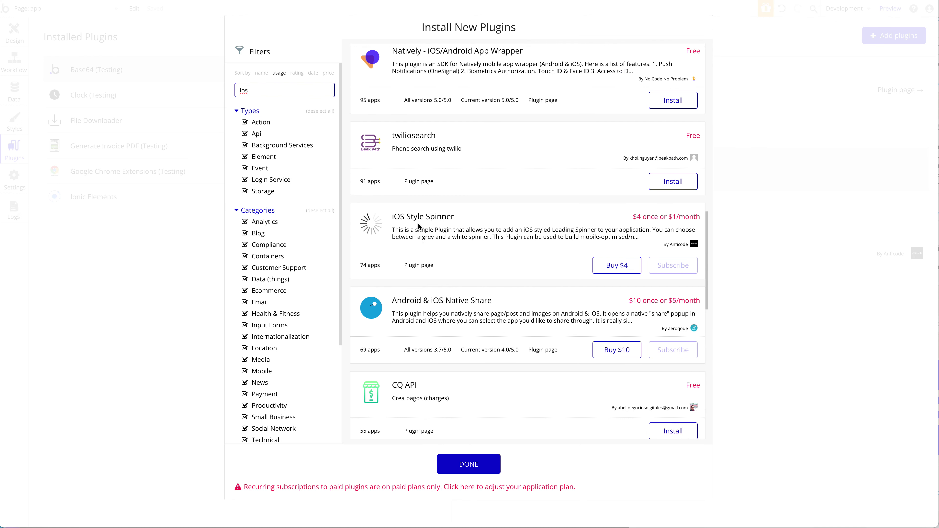
scroll(419, 227, down, 10)
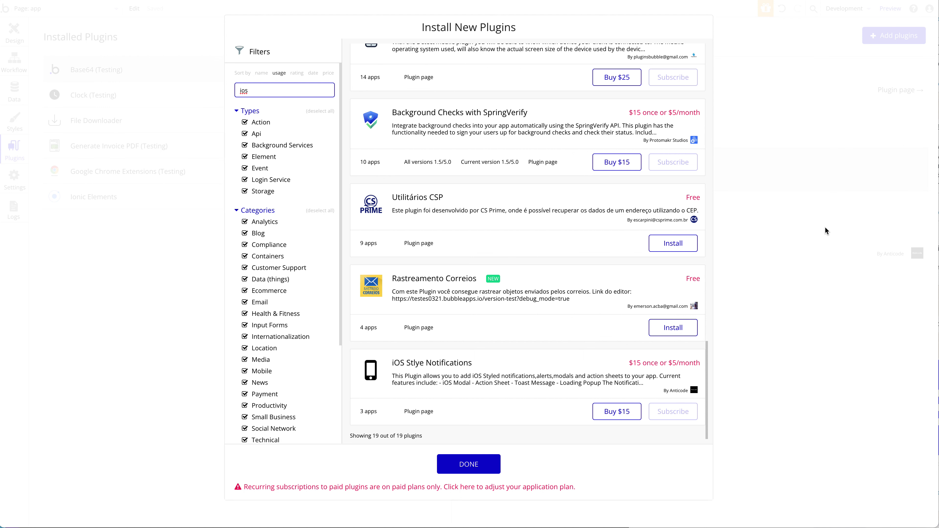
click(786, 216)
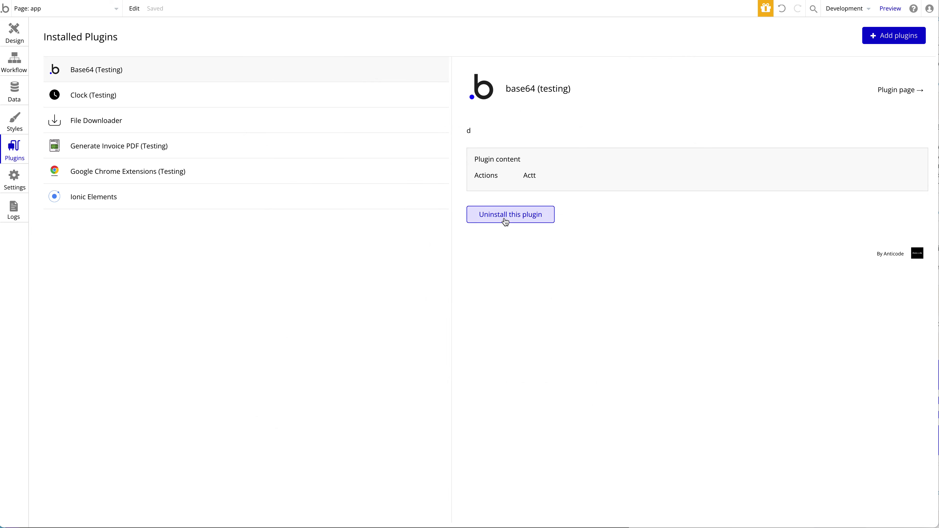
- Add an Ionic Icon about 83 by 87 to the homescreen, choose the Tumblr symbol and move it to about X 110, Y 243
click(15, 34)
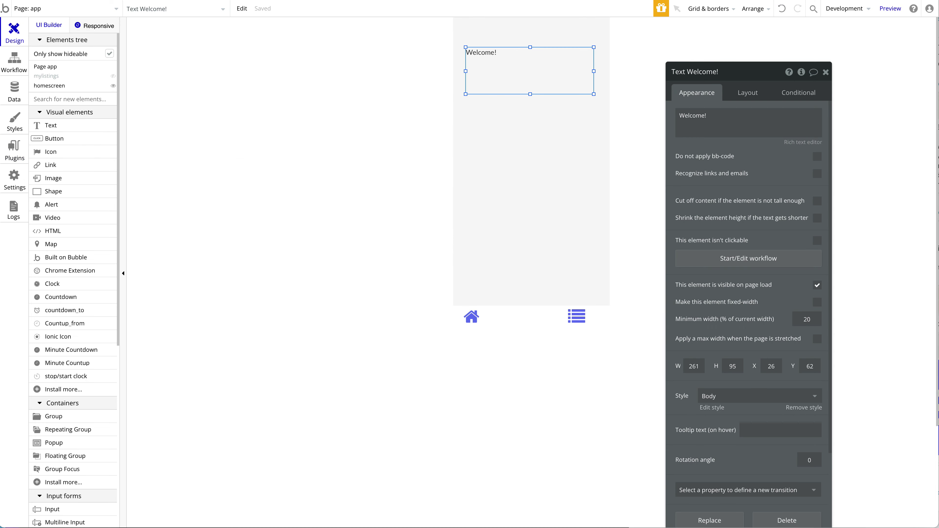
text(ion)
click(68, 141)
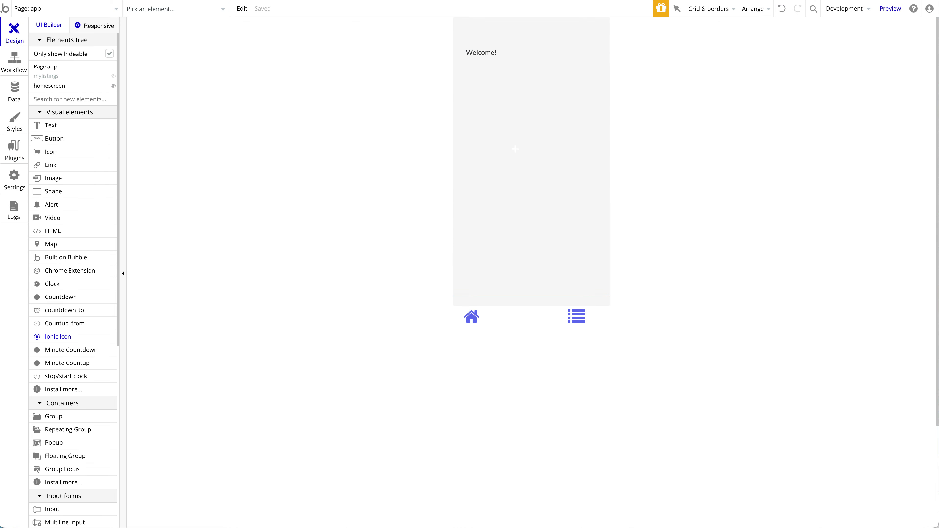
drag(503, 127, 544, 169)
click(731, 129)
click(765, 116)
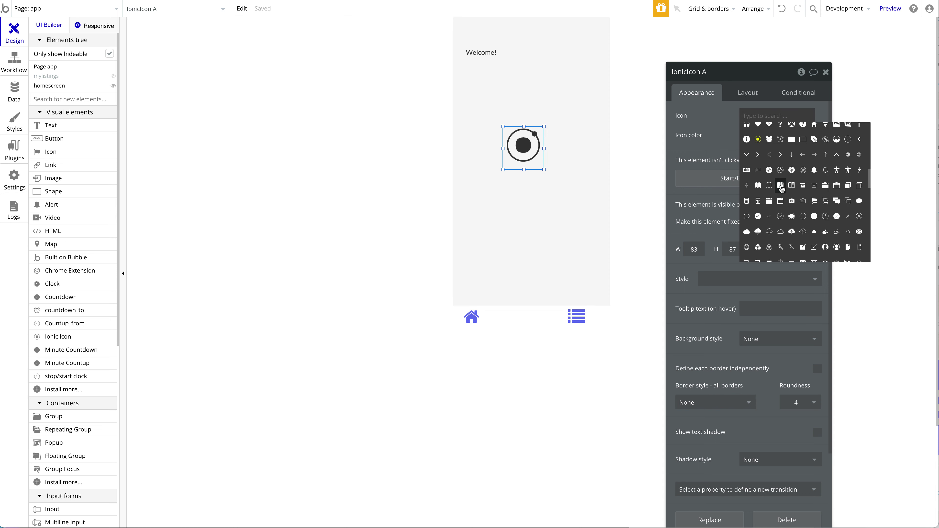
click(722, 168)
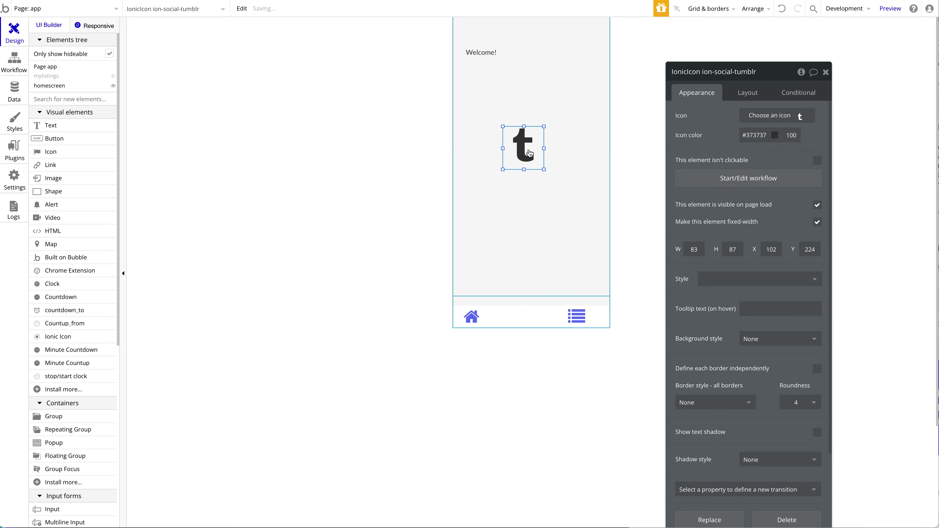
mouse_move(523, 148)
mouse_down()
mouse_move(480, 346)
mouse_move(503, 294)
mouse_move(528, 157)
mouse_up()
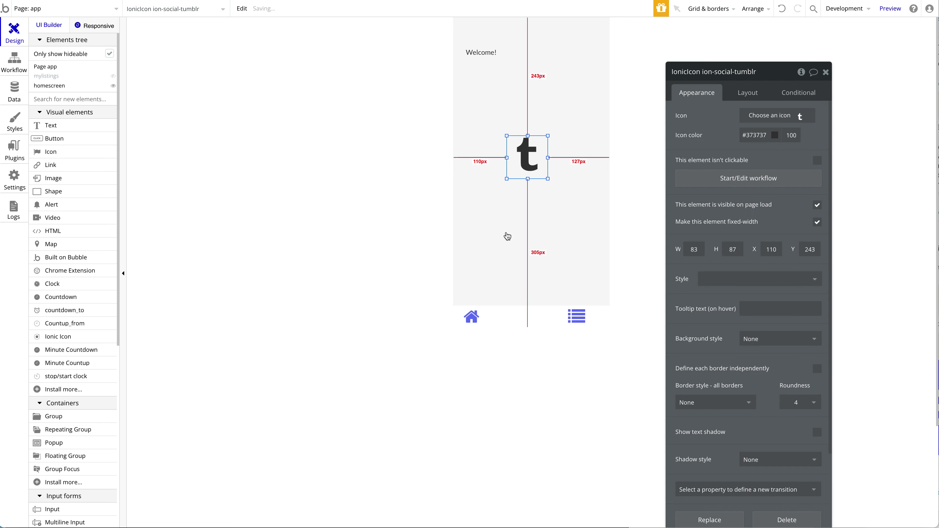
- Place an Ionic Toggle on the homescreen above the Tumblr icon at about X 98, Y 182 and set its preset status to Unchecked
click(478, 319)
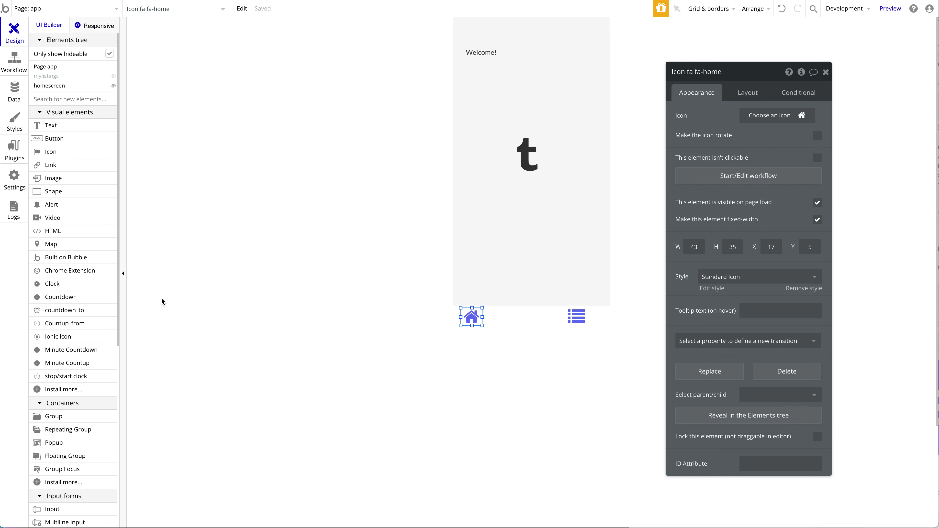
click(85, 88)
click(79, 98)
text(ion)
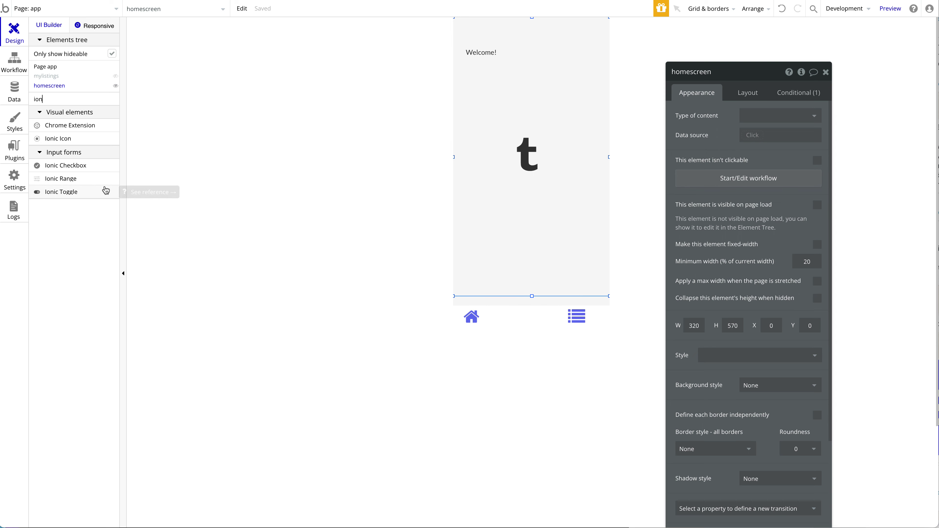
click(63, 191)
drag(492, 89, 588, 128)
drag(506, 101, 515, 119)
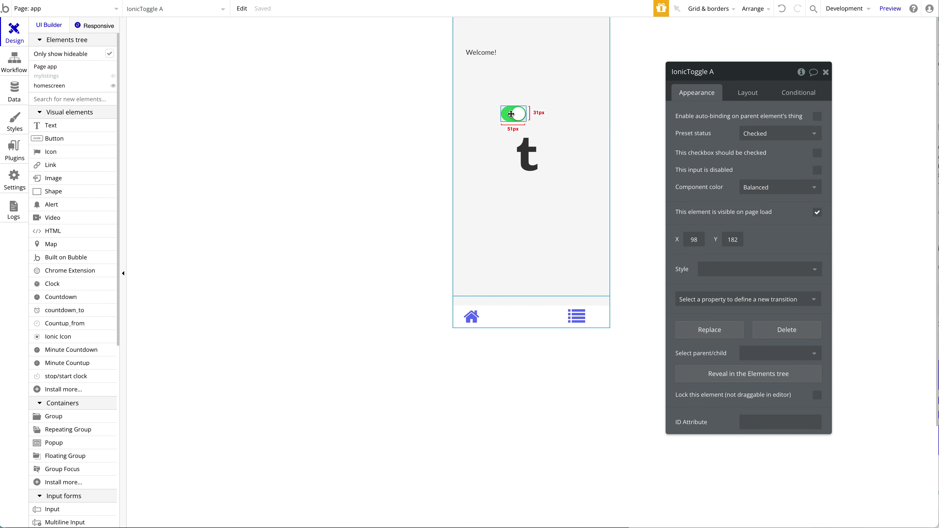
click(814, 133)
click(763, 159)
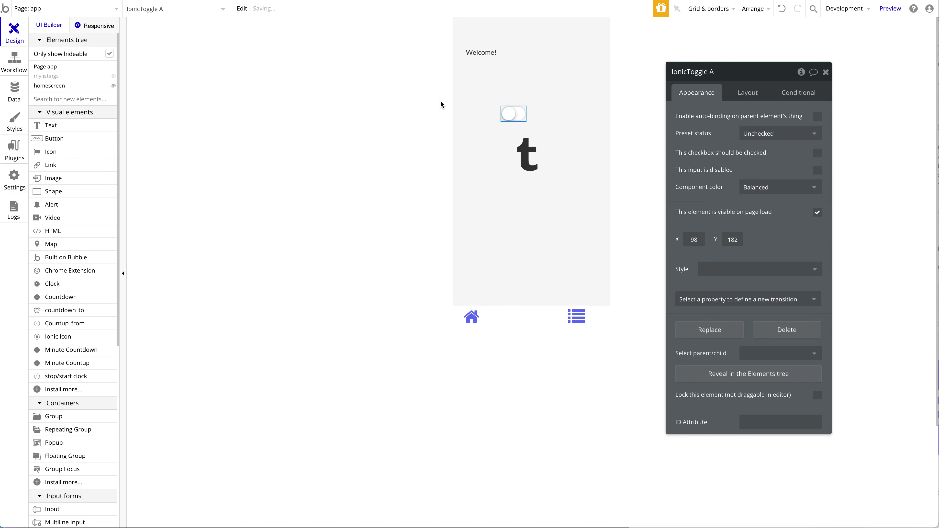
- Add an Ionic Range slider about 249 by 149 to the homescreen and move it to about X 38, Y 85
click(72, 99)
text(io)
click(70, 191)
drag(459, 72, 551, 173)
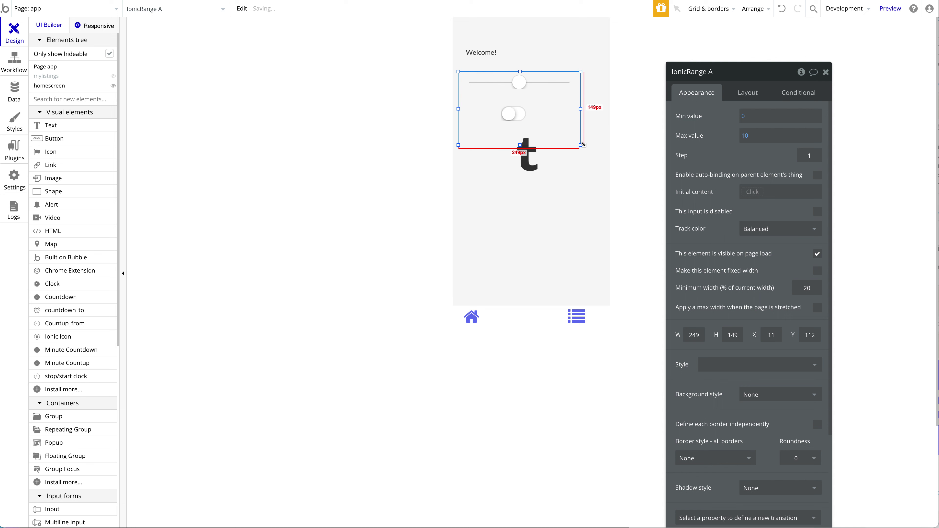
mouse_move(535, 84)
mouse_down()
mouse_move(549, 73)
mouse_move(532, 60)
mouse_up()
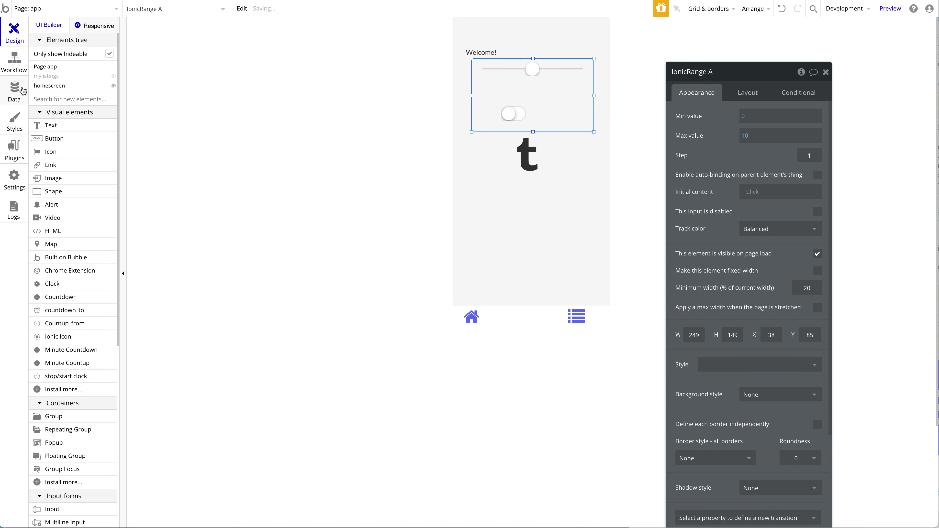
- Place an Ionic Checkbox on the homescreen below the Tumblr icon
click(64, 97)
text(ion)
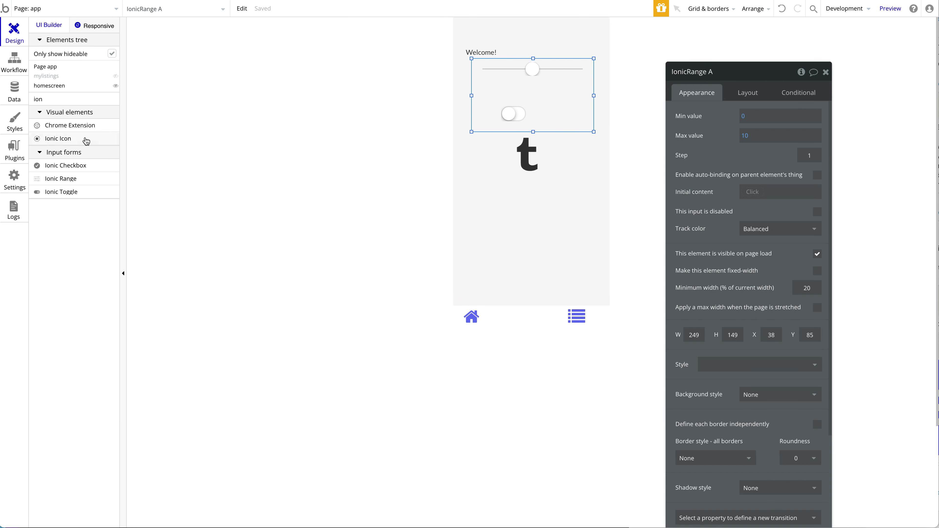
click(82, 176)
mouse_move(511, 202)
mouse_down()
mouse_move(572, 218)
mouse_move(496, 205)
mouse_up()
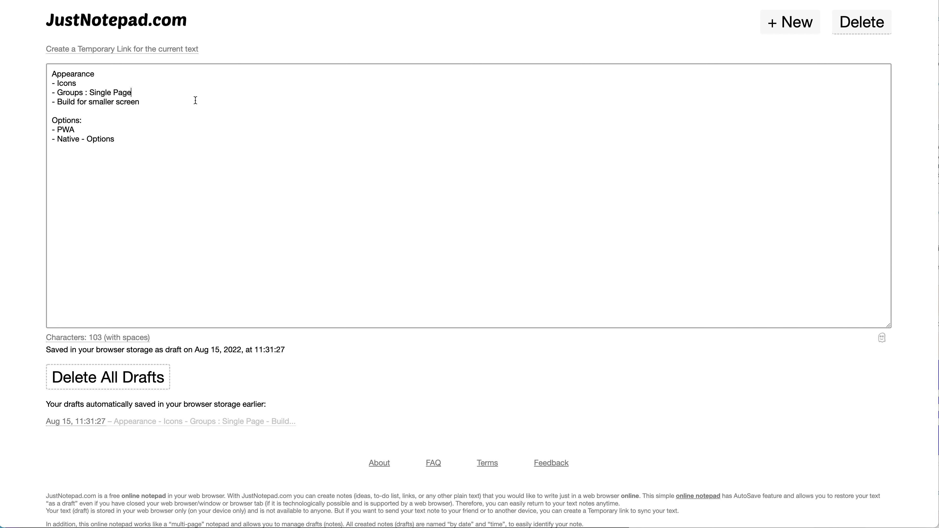
- Switch to the JustNotepad notes and highlight the Appearance items and their heading for review
drag(206, 106, 52, 78)
click(86, 71)
drag(113, 73, 30, 69)
click(117, 73)
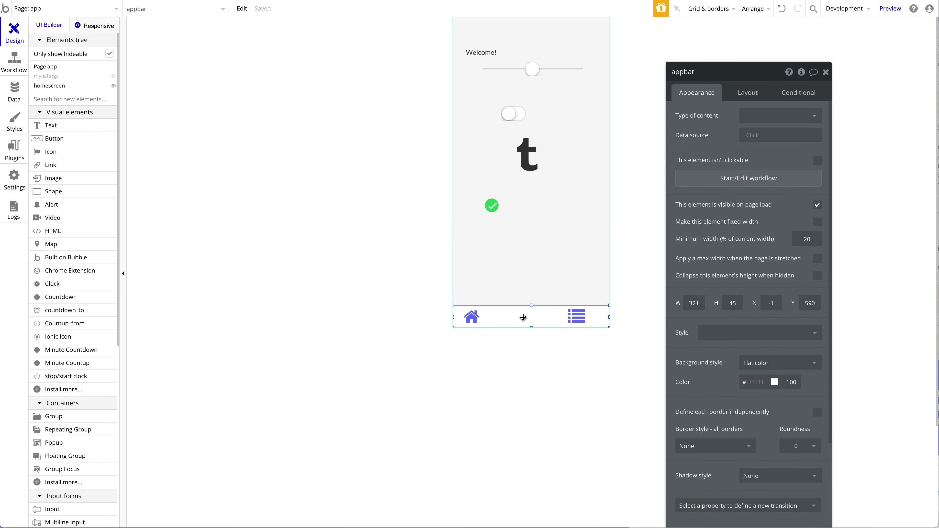
- Back in the Bubble editor, move the appbar's home icon inward to about X 83 and centre both appbar icons vertically
click(576, 316)
drag(472, 317, 509, 320)
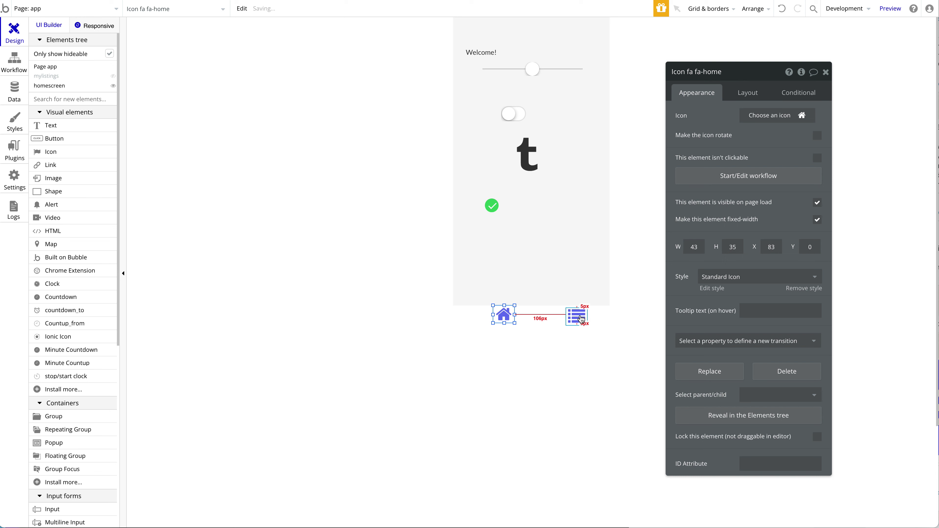
click(529, 319)
right_click(502, 316)
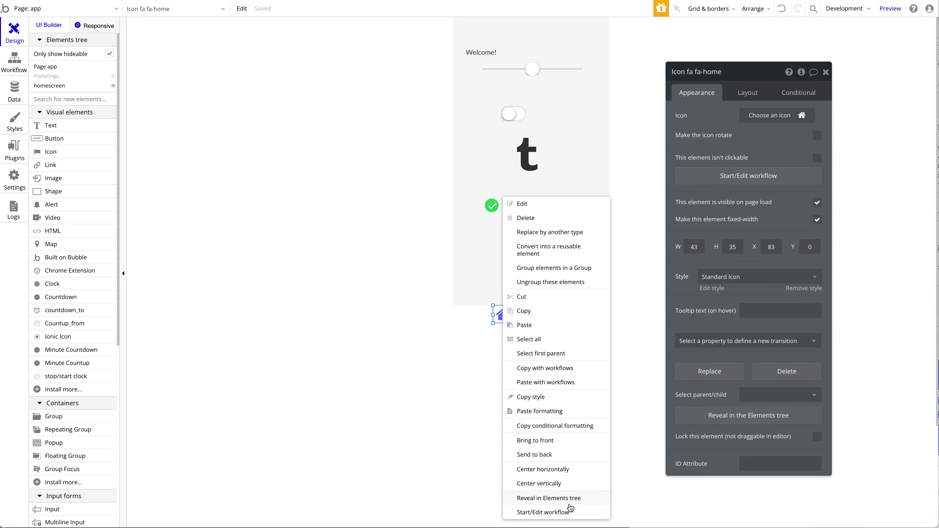
click(562, 484)
right_click(579, 318)
click(645, 484)
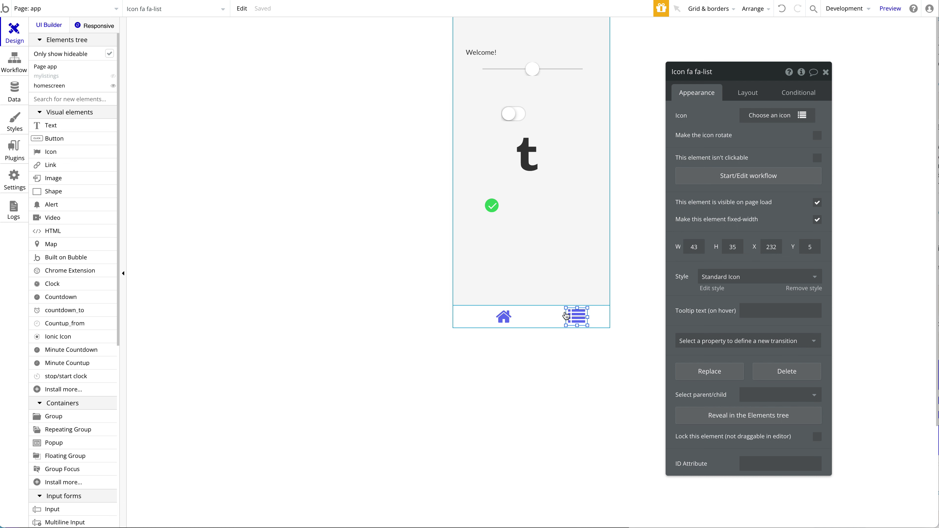
- Move the appbar's list icon beside the home icon, resize it to about 37 by 31 and centre it vertically
drag(574, 312, 536, 313)
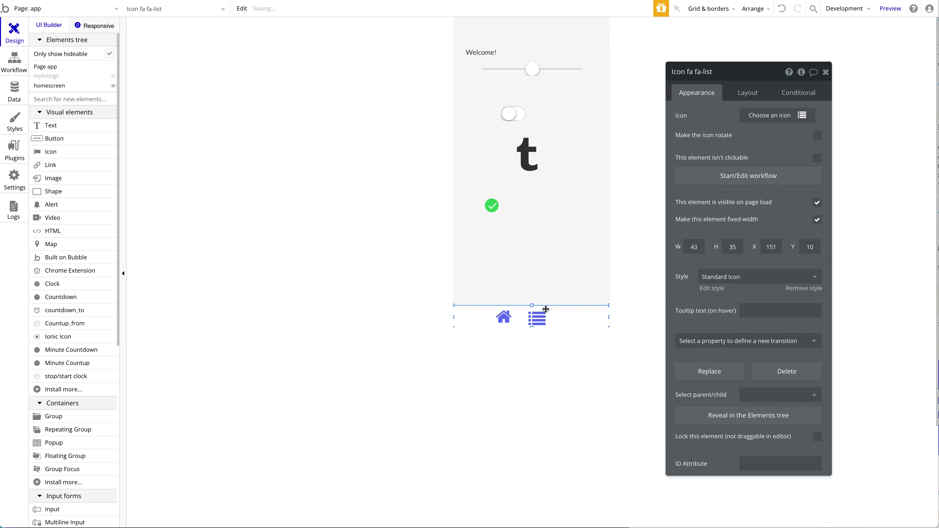
click(579, 310)
click(541, 289)
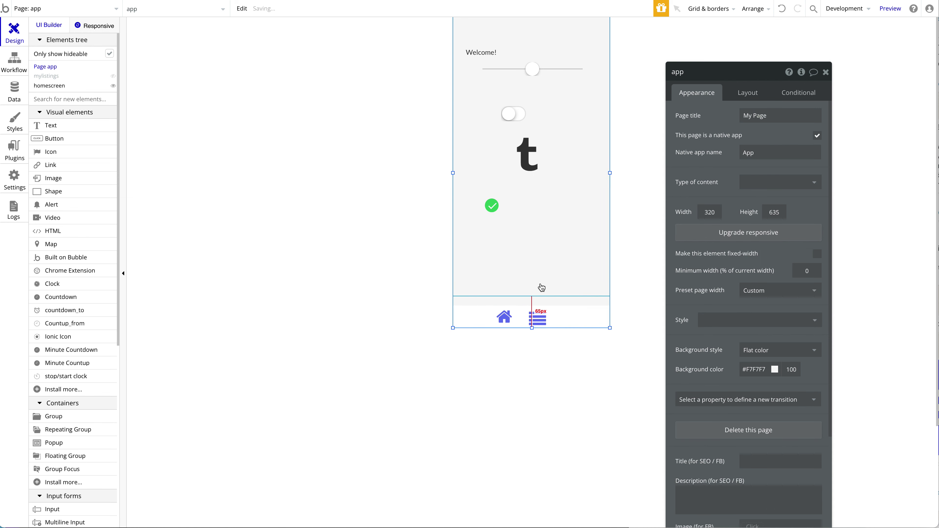
click(538, 318)
drag(549, 311, 539, 319)
right_click(539, 319)
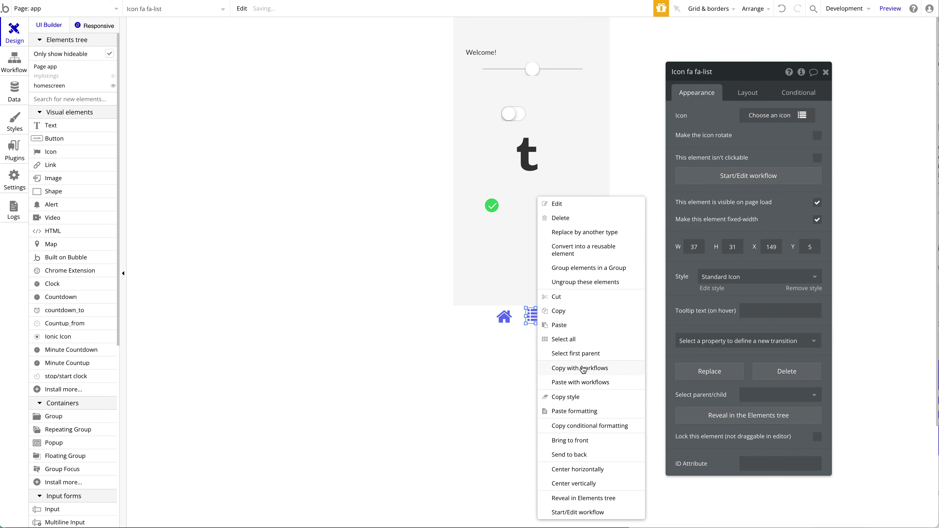
click(591, 485)
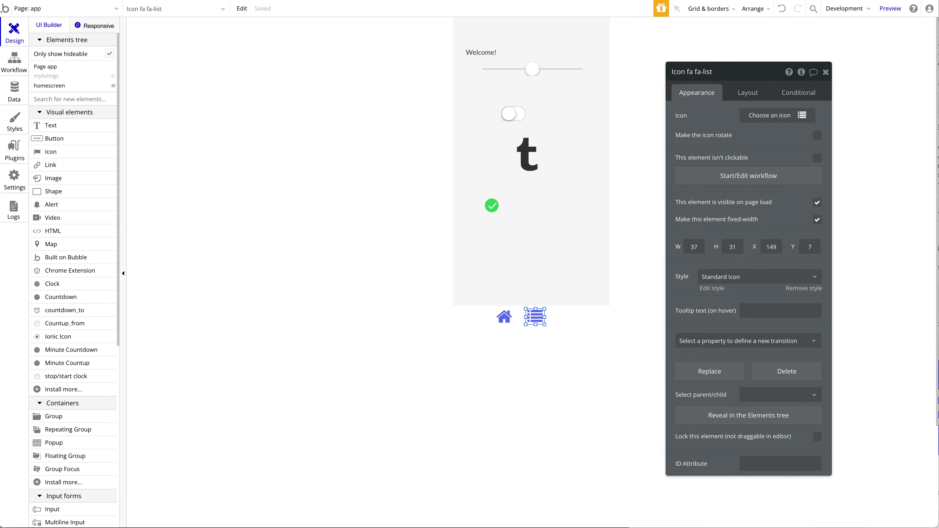
- Return to the JustNotepad notes and highlight the lines from Appearance through "Groups : Single Page"
click(540, 0)
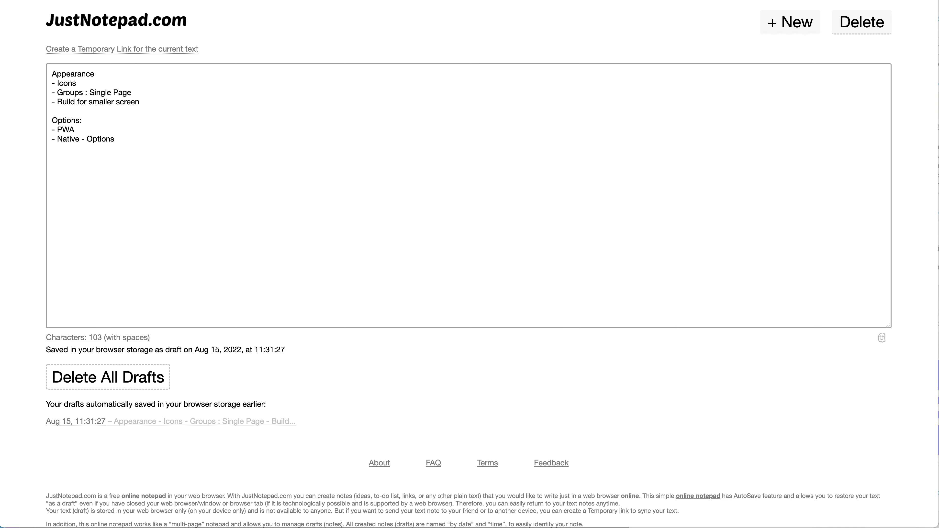
drag(223, 91, 30, 72)
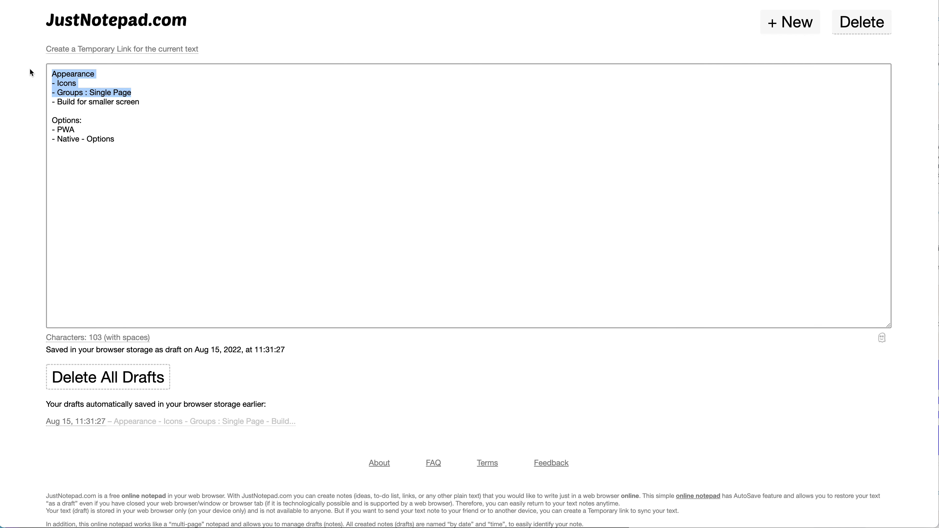
click(590, 225)
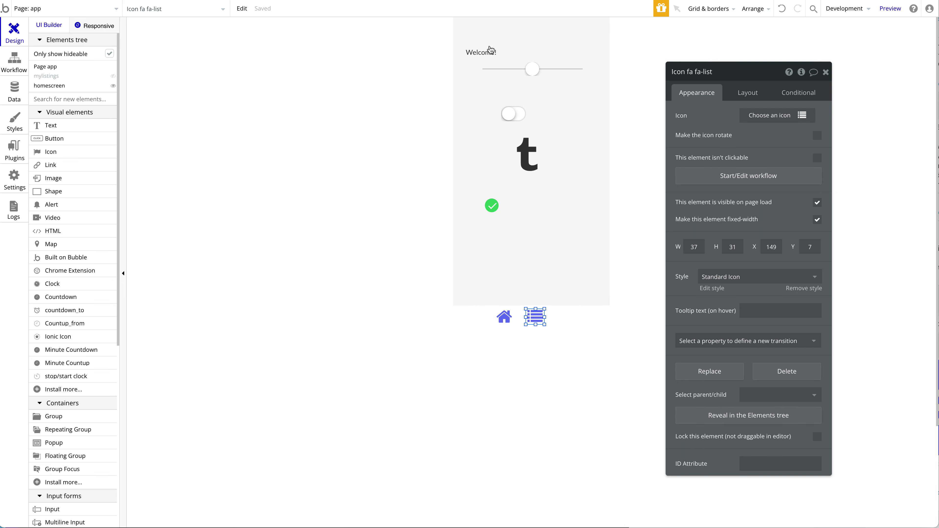
- In the Bubble editor, open the new plugin installer, search it for "progress" and browse the listed plugins
click(7, 149)
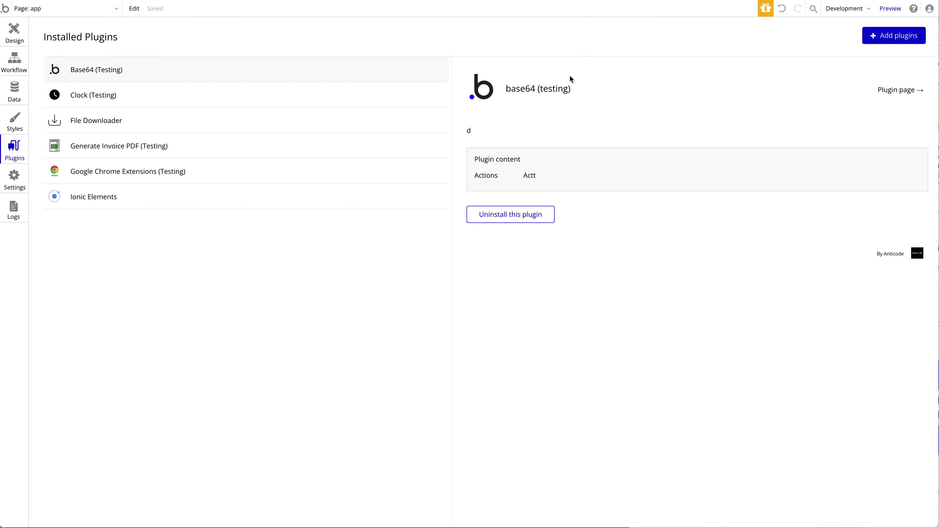
click(906, 36)
text(progress)
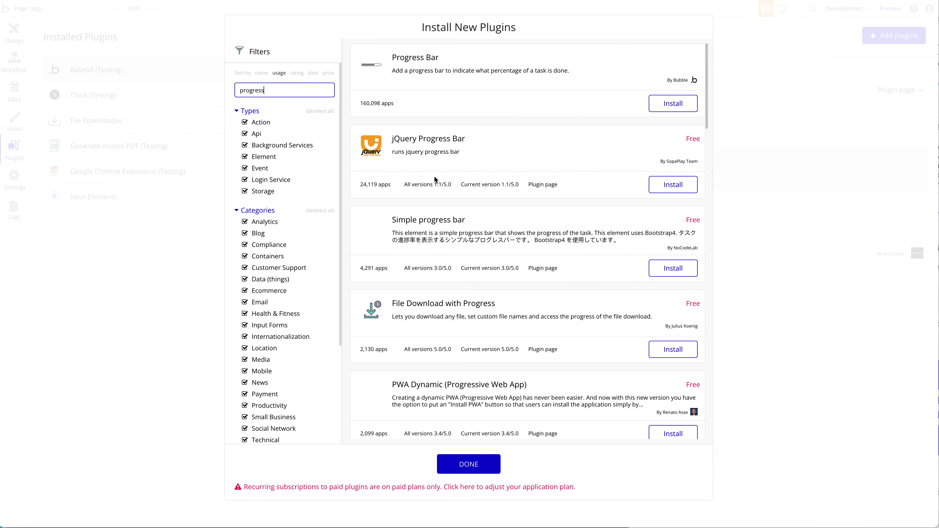
scroll(437, 175, down, 3)
scroll(440, 175, down, 15)
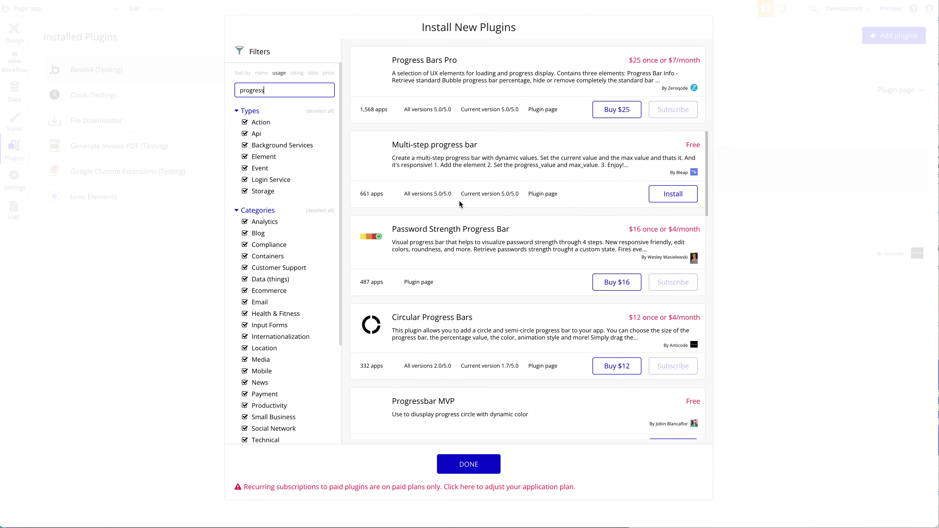
scroll(443, 188, down, 2)
- Change the plugin search to "pwa", examine the Progressive Webapp (PWA) + Offline plugin and leave the installer
text(pwa)
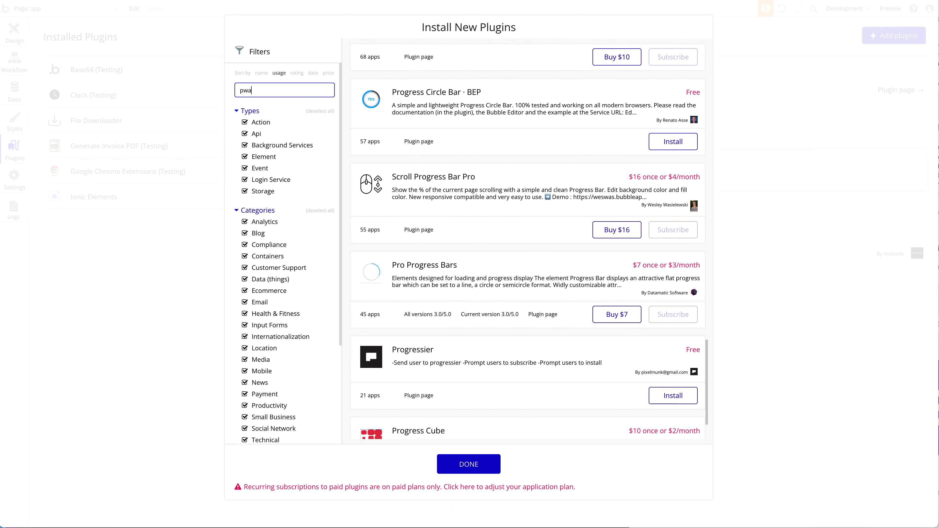
scroll(625, 147, down, 8)
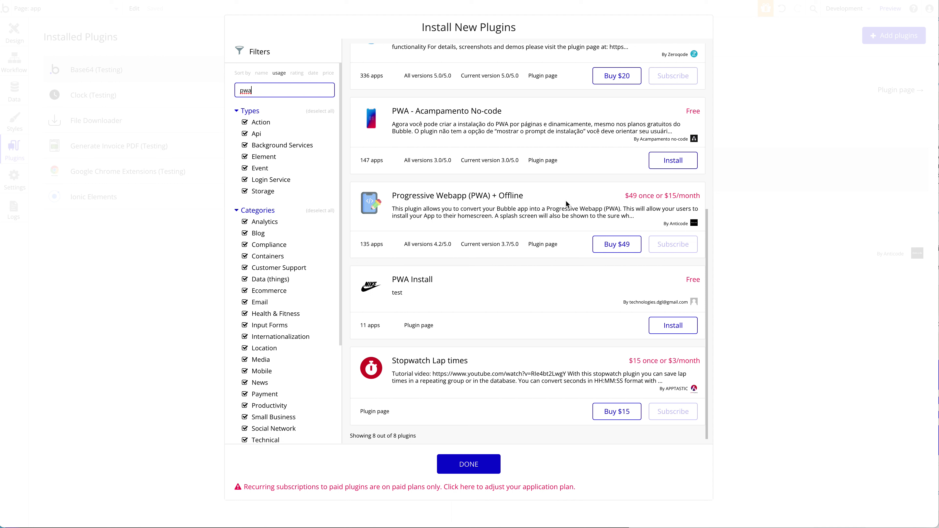
click(498, 200)
click(784, 178)
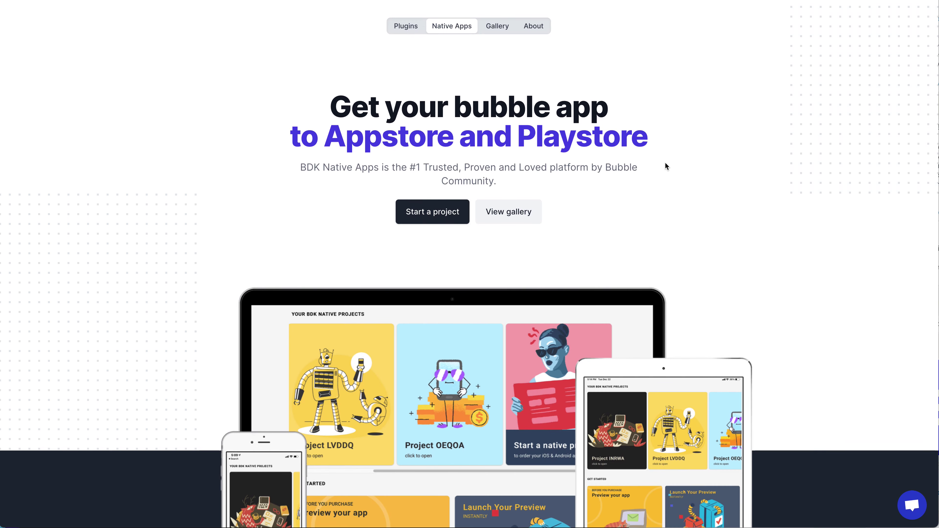
- Examine the BDK Native Apps page, covering its native feature list and the iOS + Android pricing section
scroll(665, 166, down, 10)
scroll(665, 166, down, 15)
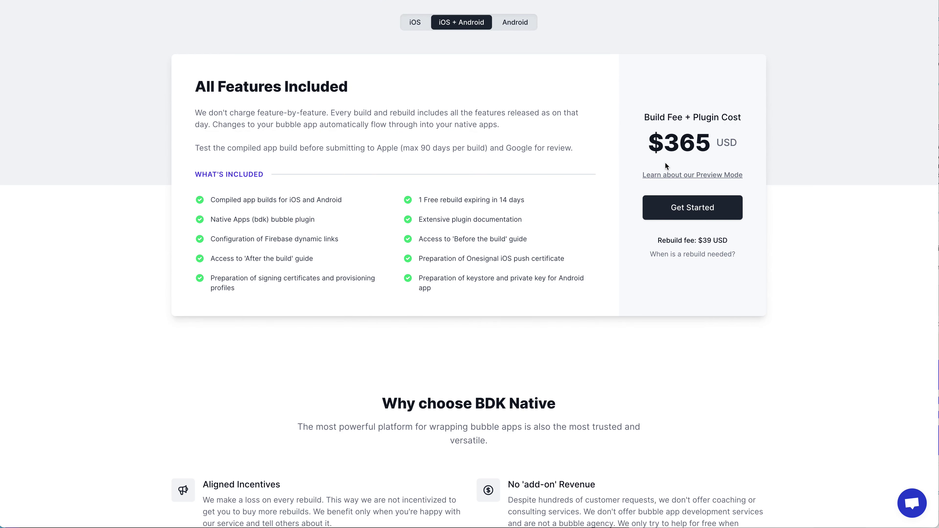
scroll(665, 166, up, 20)
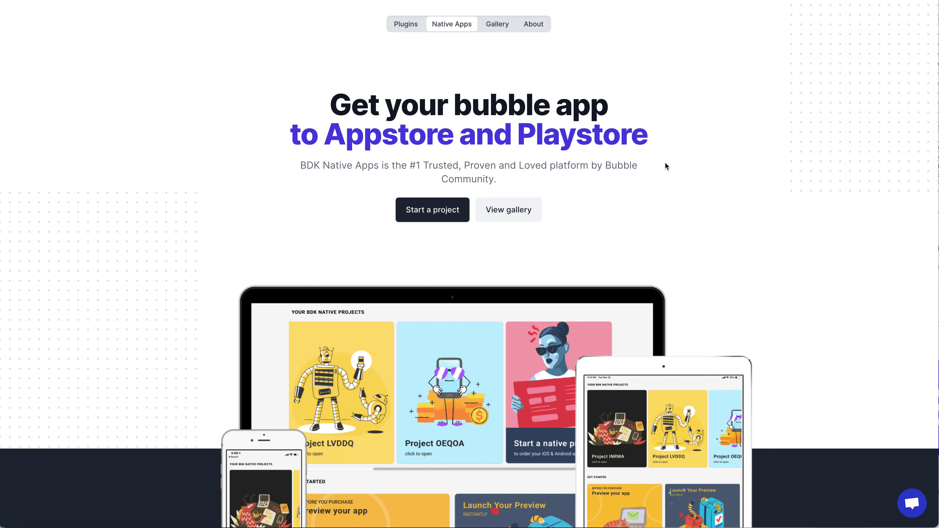
scroll(438, 148, down, 10)
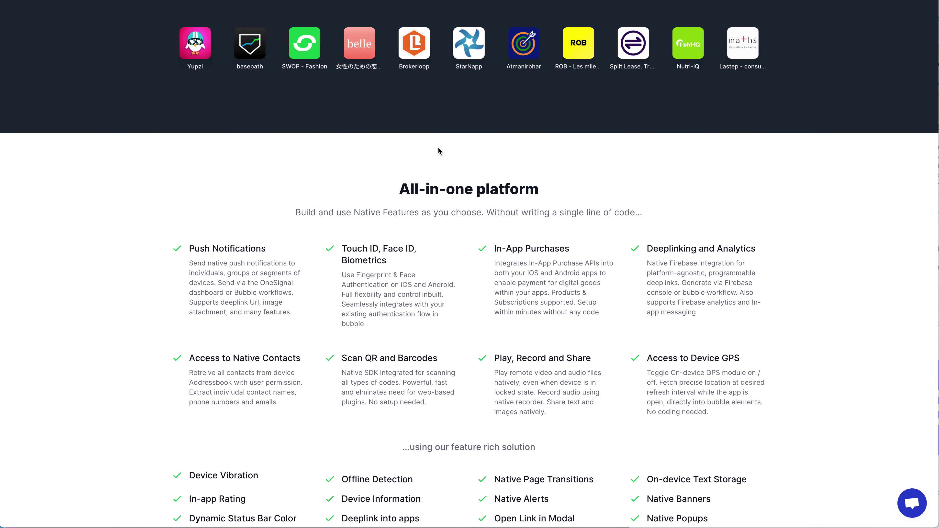
scroll(606, 158, up, 8)
scroll(609, 160, down, 15)
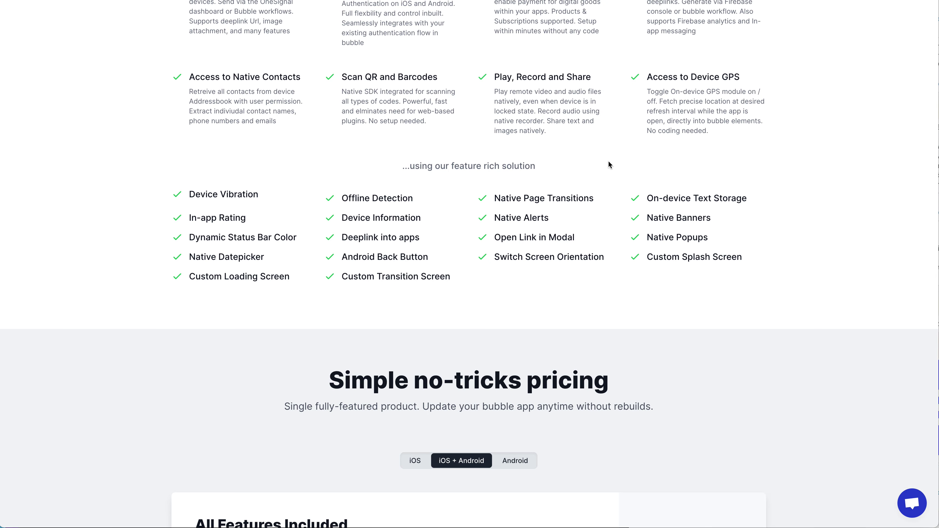
scroll(609, 162, down, 4)
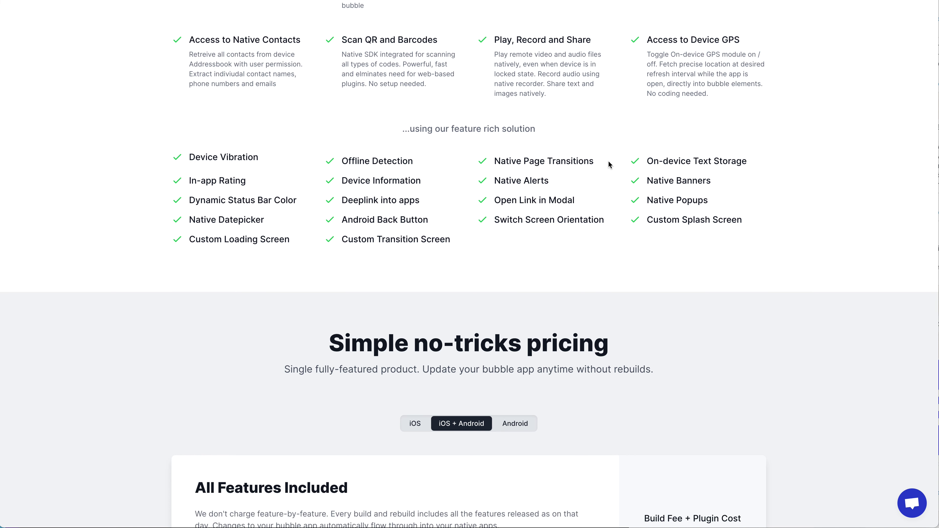
scroll(609, 162, down, 3)
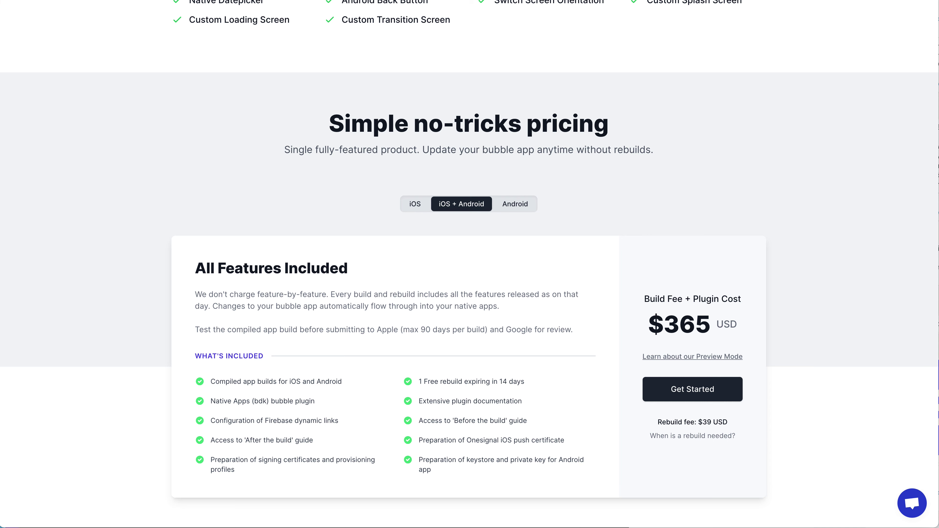
scroll(783, 193, up, 5)
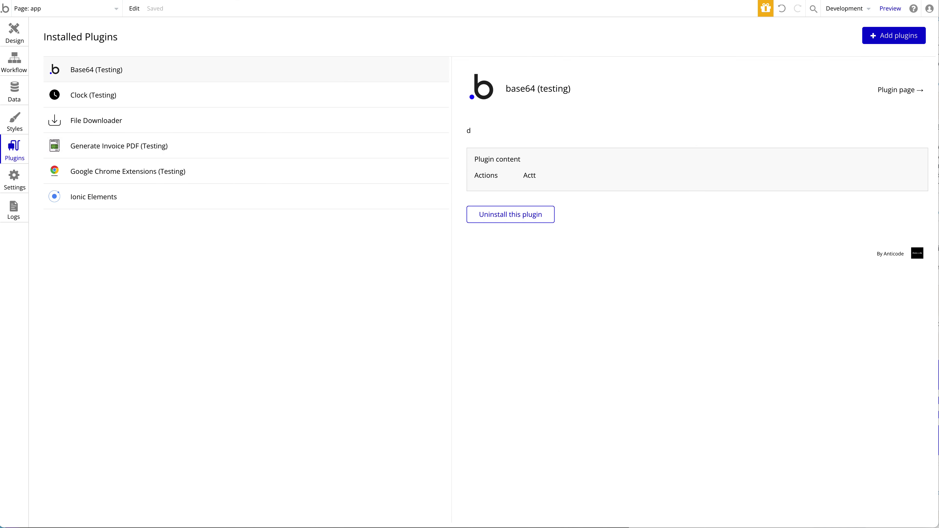
- In the Bubble editor, search the plugin installer for "bdk", review the Native apps (bdk) plugin page and leave the installer
click(905, 35)
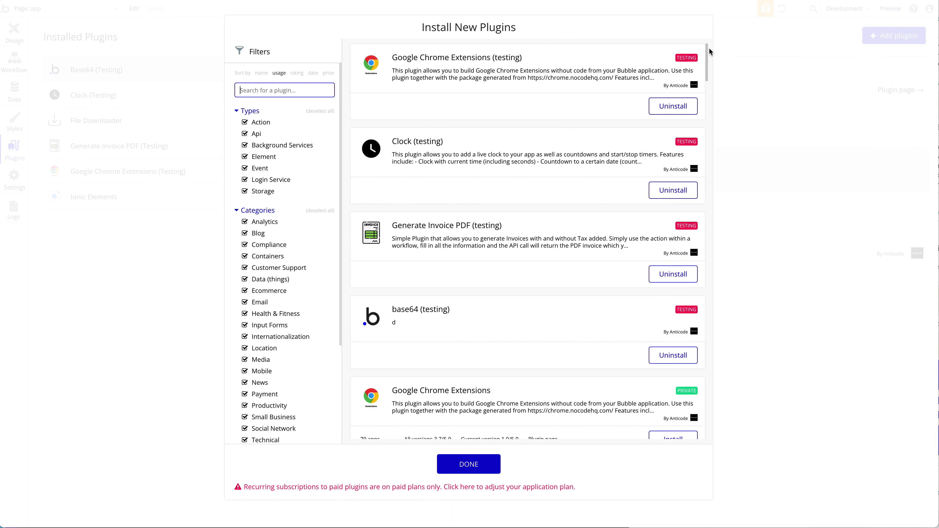
text(bdk)
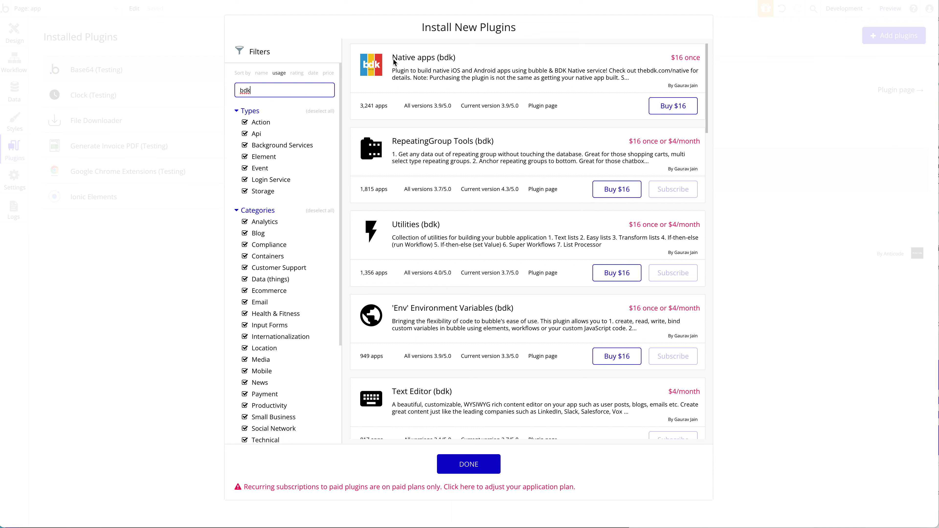
click(541, 105)
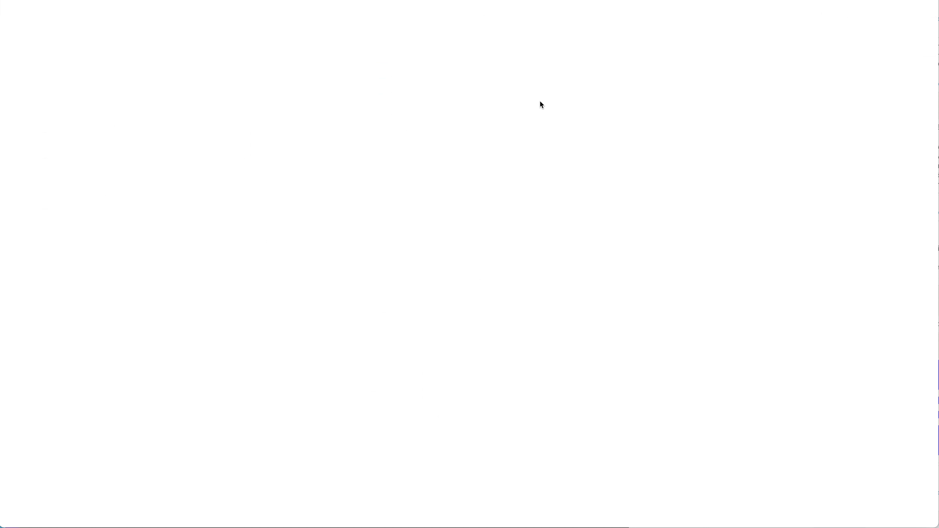
scroll(519, 140, down, 5)
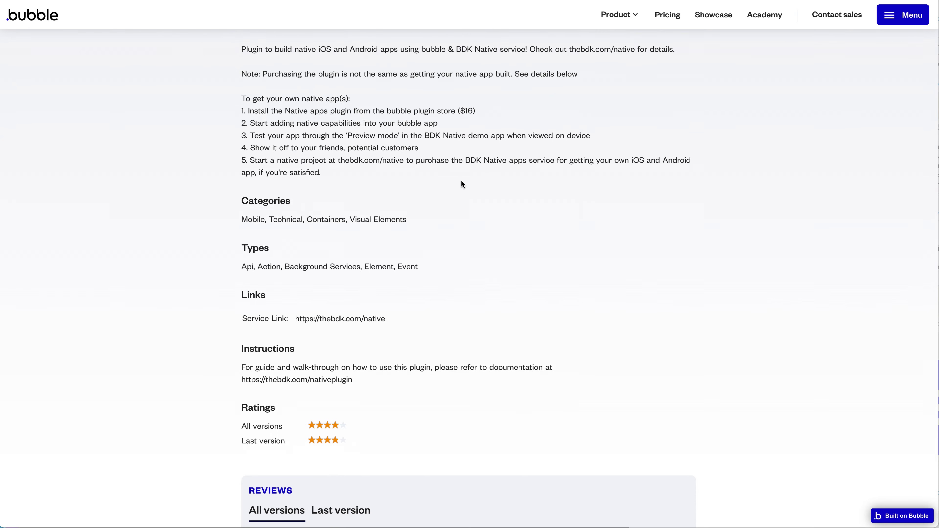
scroll(528, 97, up, 10)
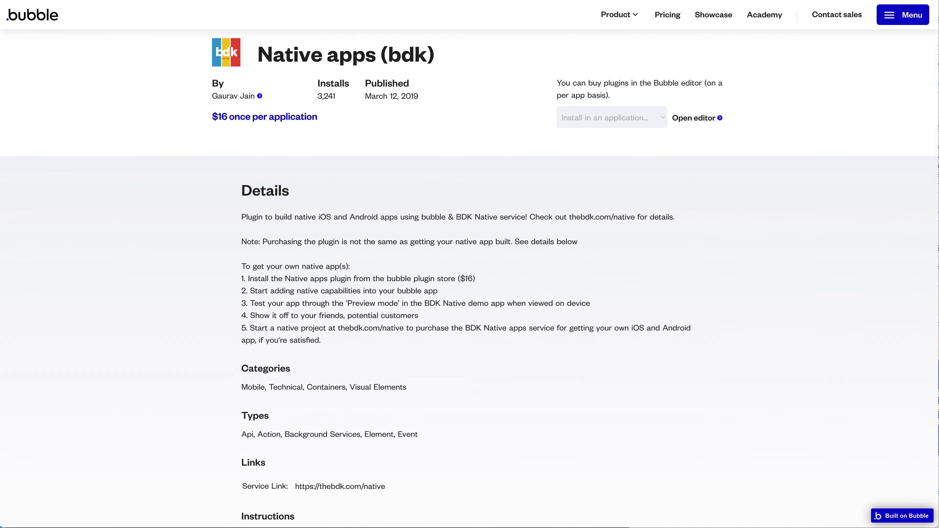
key(ctrl+w)
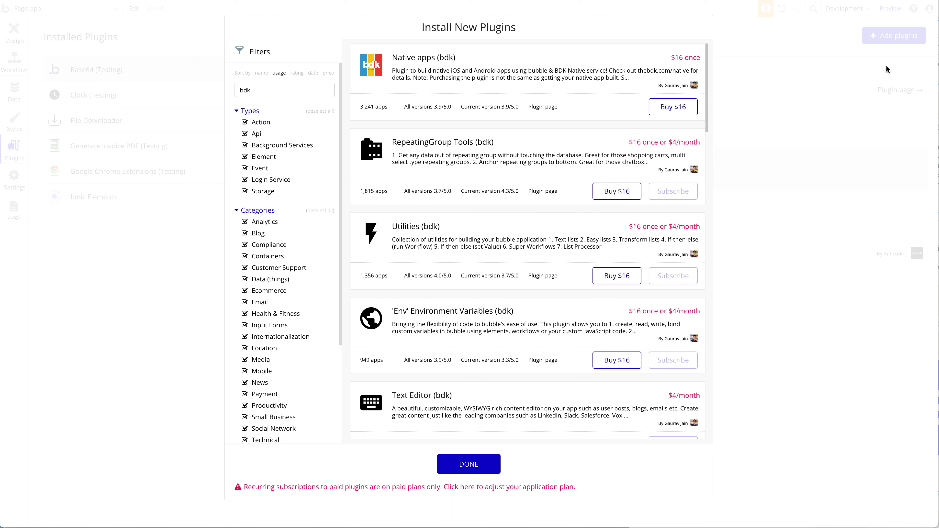
click(838, 82)
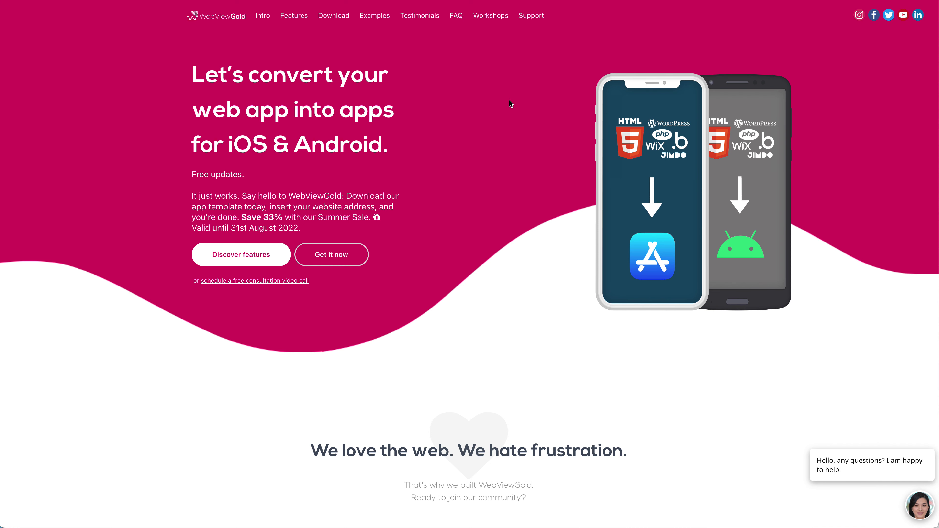
- On the WebViewGold site, look through the introduction and examine the "Easy setup. It's even fun." section
scroll(509, 100, down, 9)
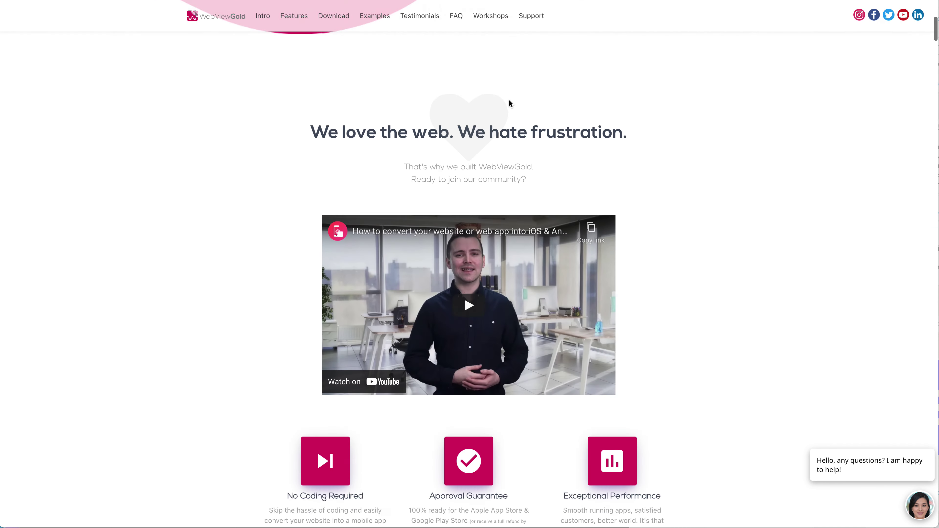
scroll(509, 103, down, 20)
scroll(509, 103, up, 10)
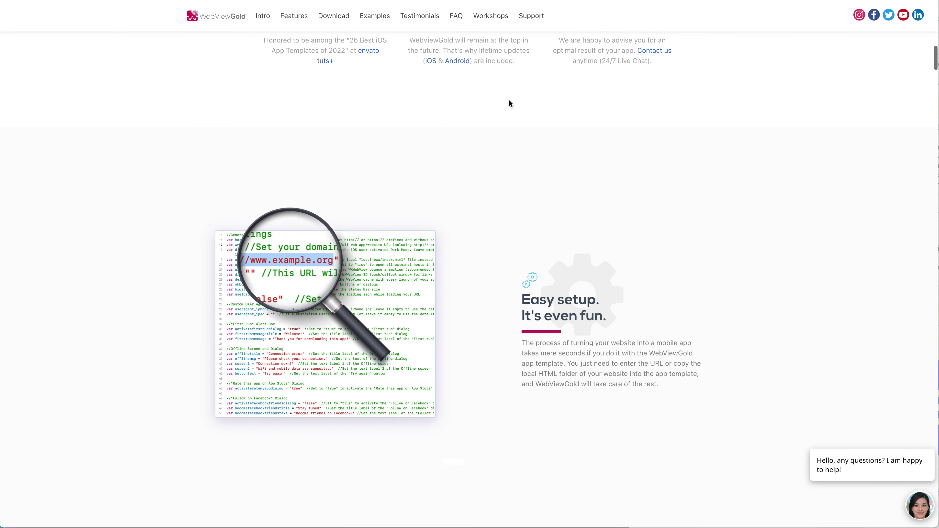
scroll(510, 101, down, 20)
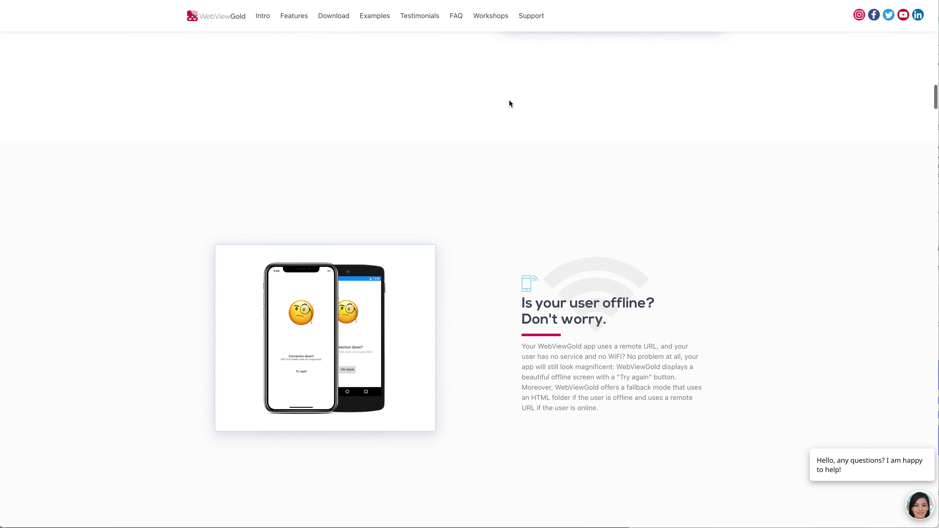
scroll(509, 103, up, 15)
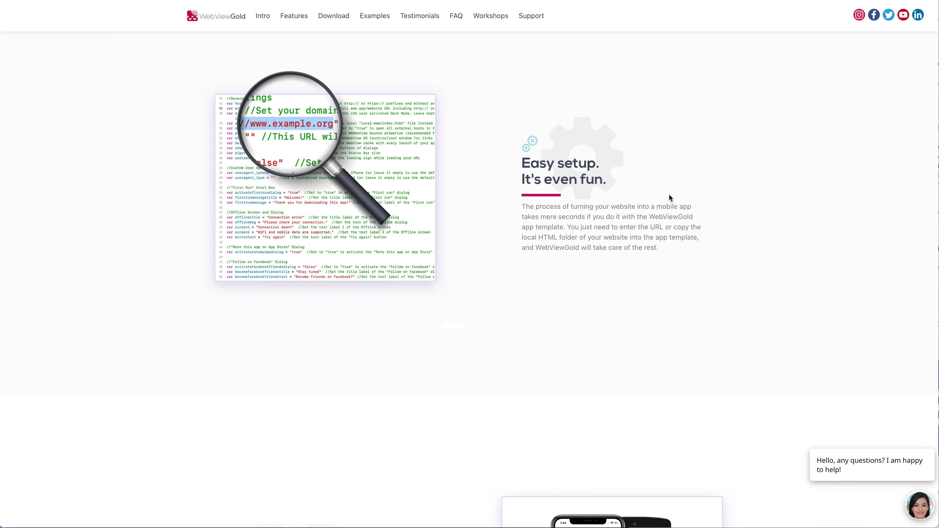
triple_click(553, 165)
click(554, 165)
scroll(606, 188, down, 2)
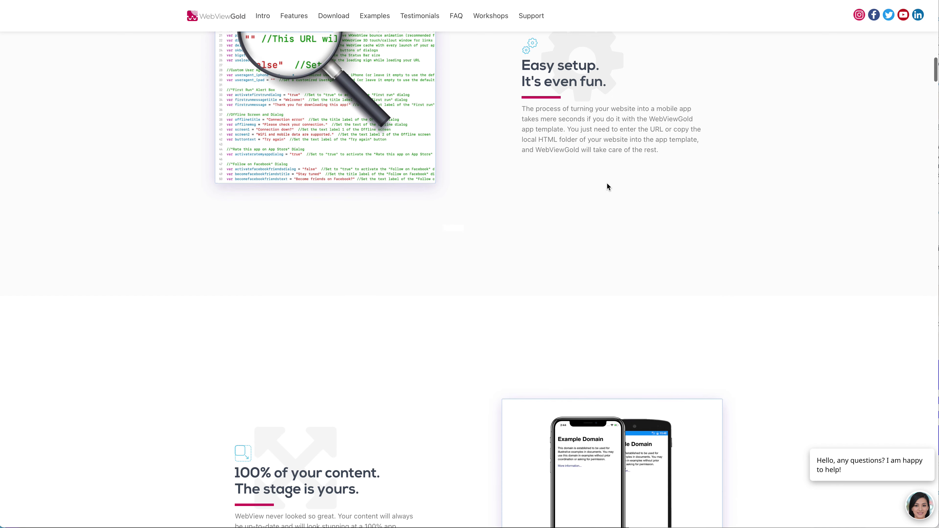
- Examine WebViewGold's sections on offline handling, performance and external links
scroll(607, 188, up, 3)
scroll(606, 188, down, 15)
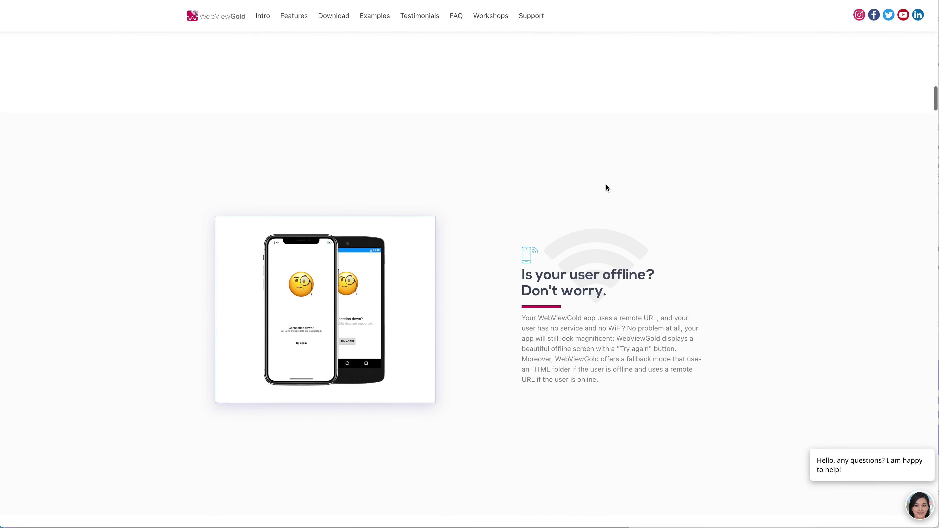
scroll(606, 184, up, 5)
scroll(605, 184, down, 18)
scroll(591, 196, down, 8)
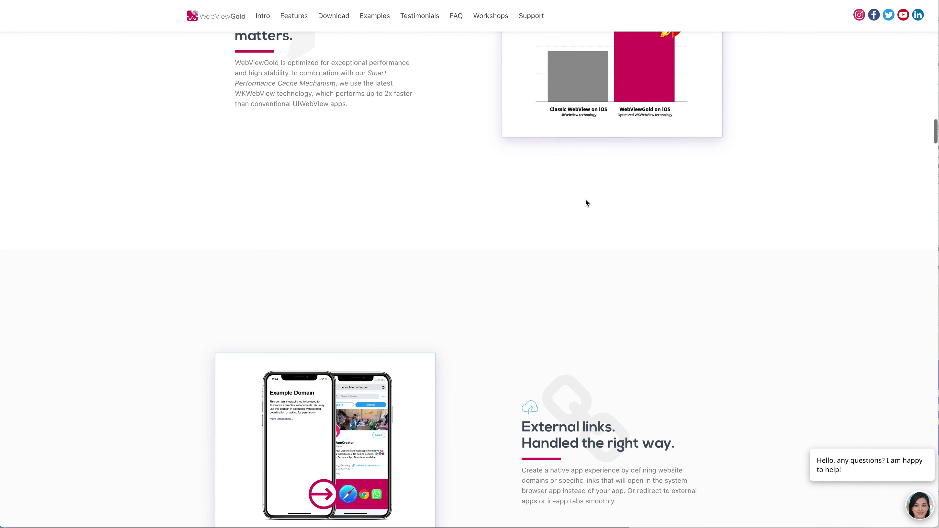
scroll(490, 255, down, 19)
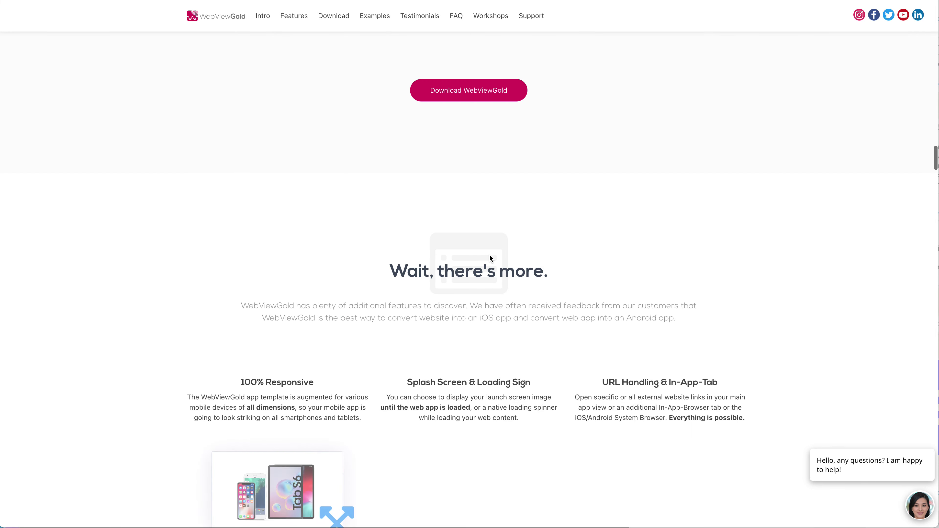
- Examine WebViewGold's additional feature grid, from 100% Responsive to Social Login Support, and head back up the page
scroll(491, 252, up, 2)
scroll(413, 204, up, 2)
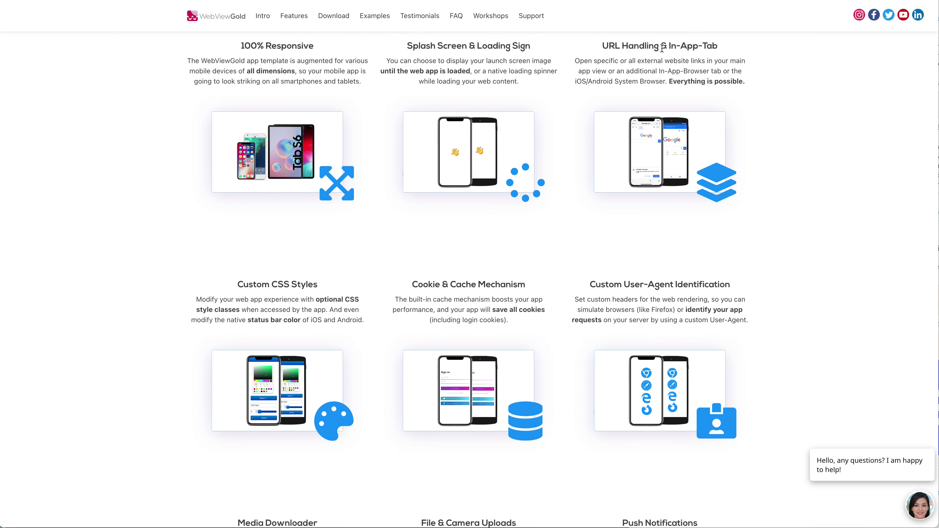
scroll(753, 285, down, 7)
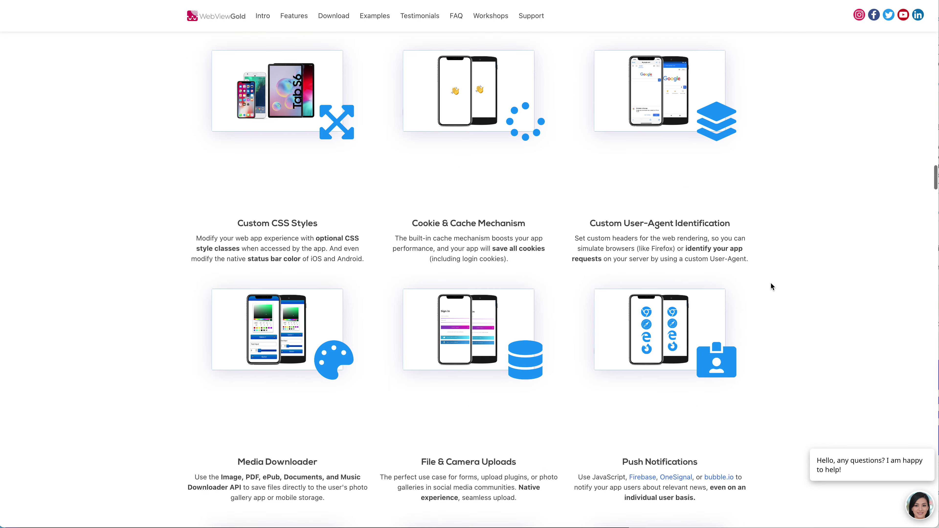
scroll(874, 230, down, 10)
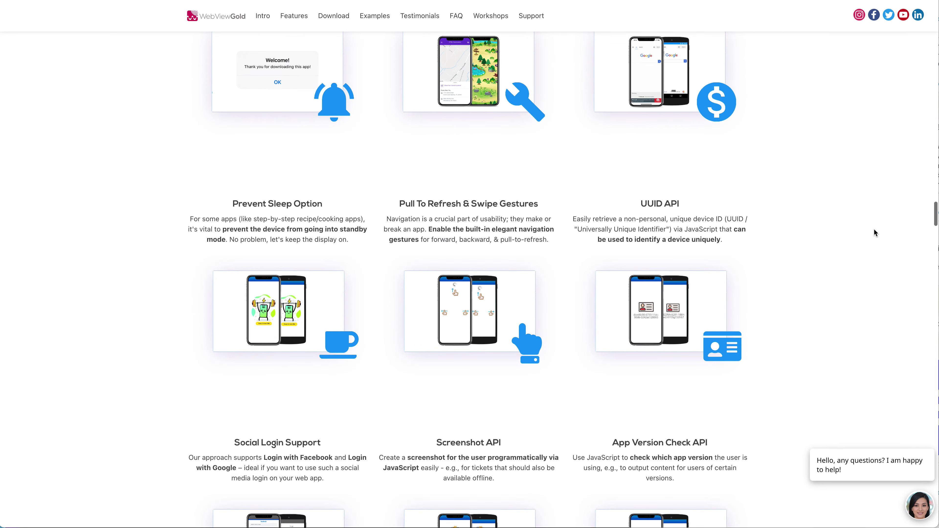
scroll(875, 230, up, 13)
scroll(875, 233, up, 20)
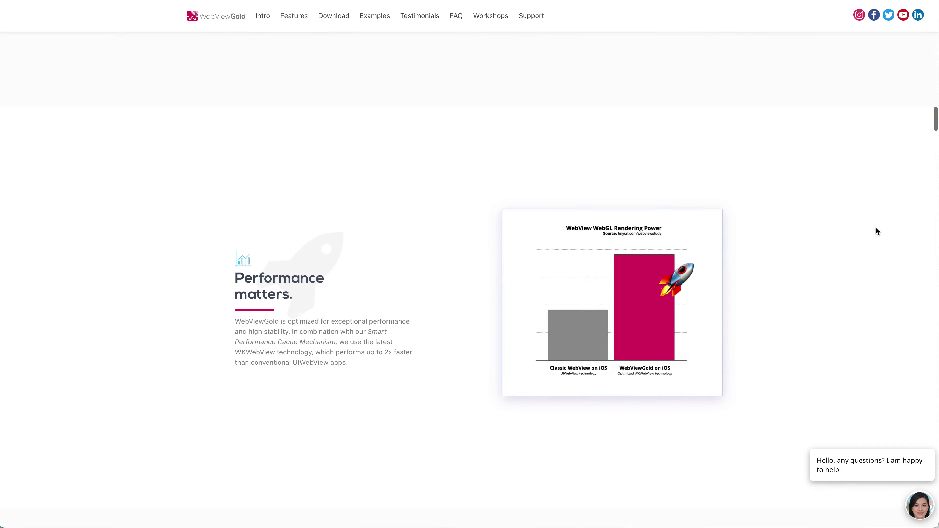
scroll(876, 226, up, 8)
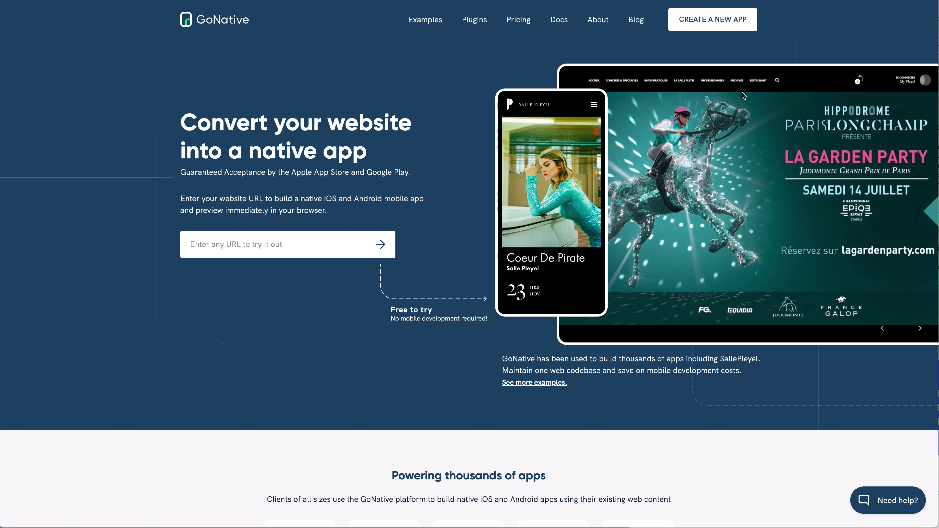
- On the GoNative home page, activate the website URL field and examine the section on converting a website into a native app
scroll(744, 96, down, 4)
scroll(745, 95, up, 4)
click(246, 247)
scroll(558, 228, down, 3)
scroll(558, 228, down, 2)
scroll(558, 227, down, 10)
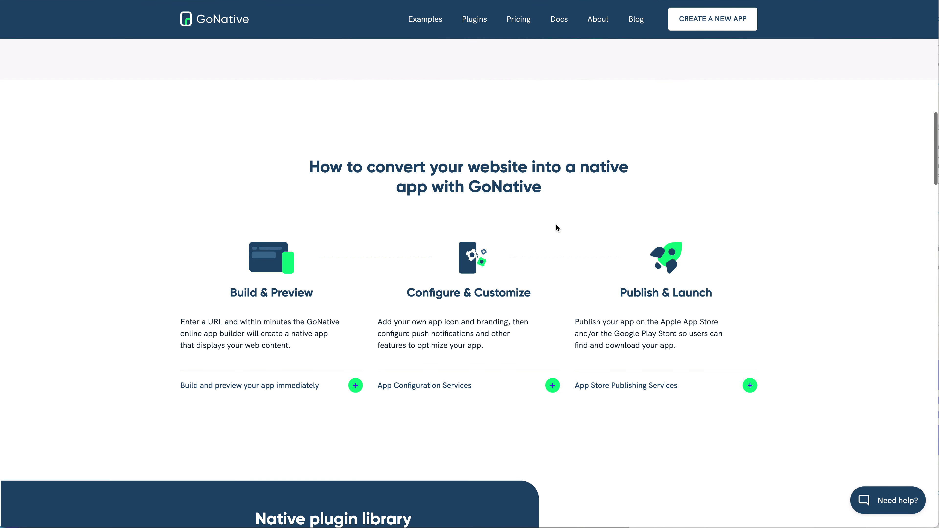
scroll(708, 214, up, 10)
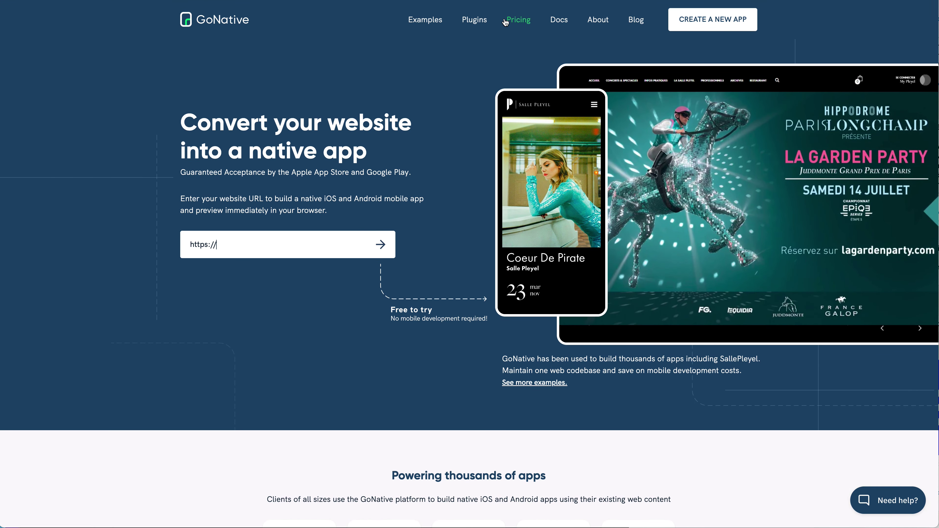
- Open GoNative's pricing page, compare the packages, highlight the Self-Service price and select that package
click(519, 19)
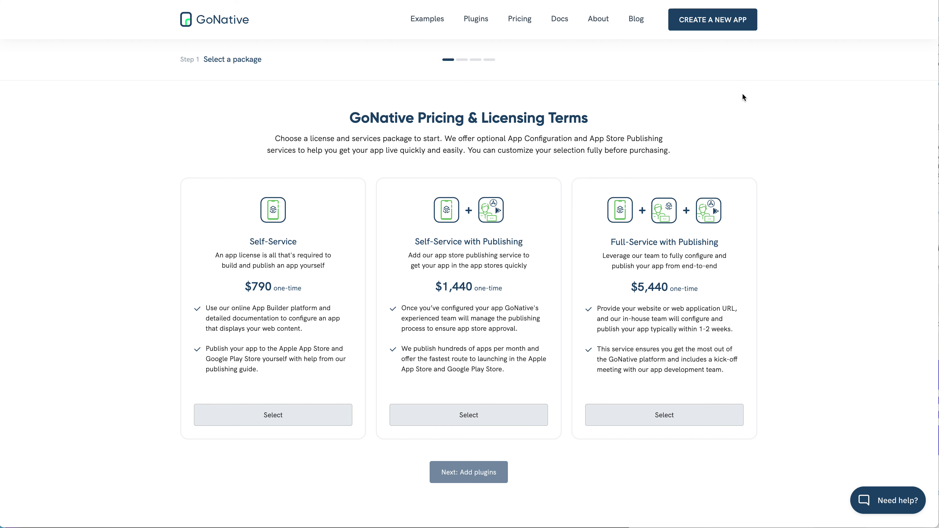
scroll(467, 202, down, 3)
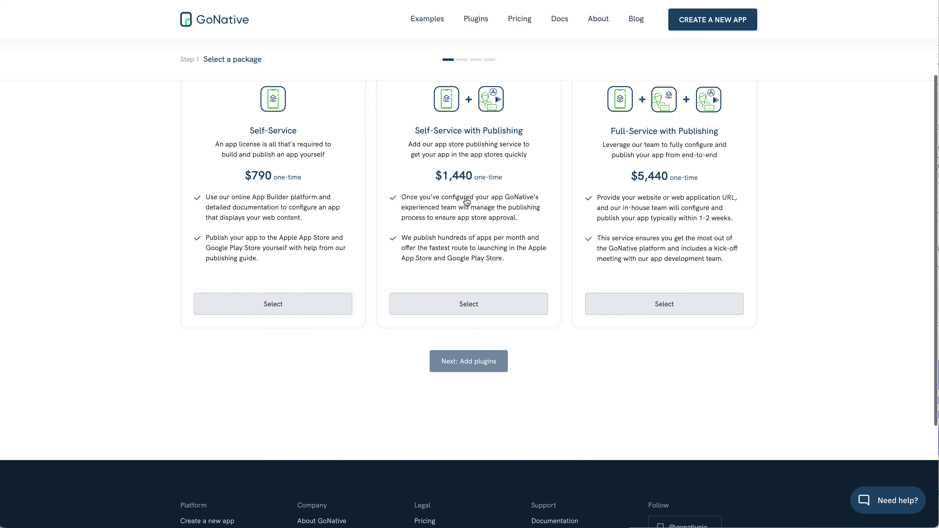
scroll(467, 202, up, 3)
drag(233, 288, 298, 292)
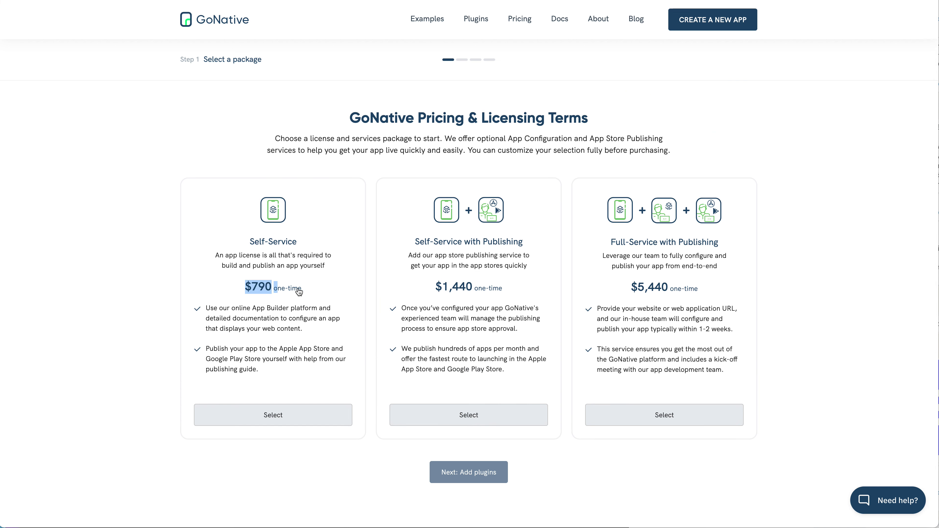
click(298, 292)
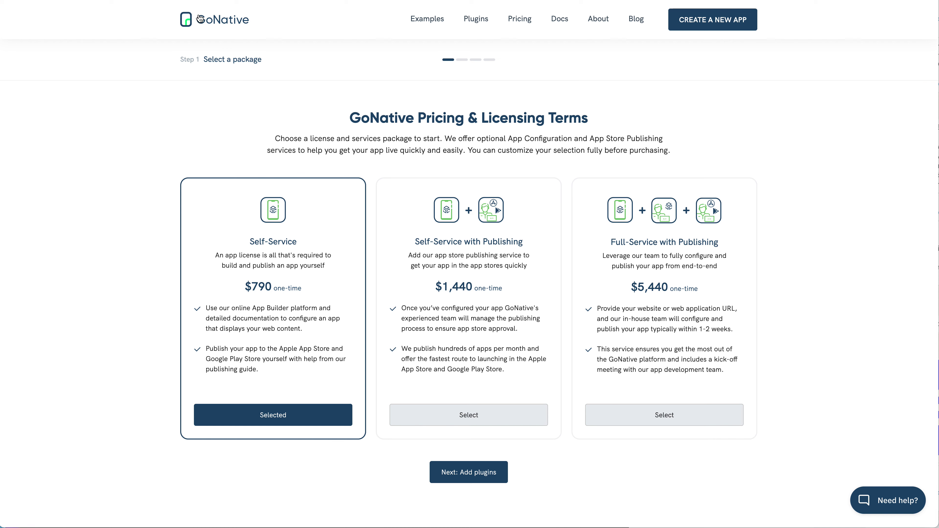
- Return to the GoNative home page and look through its conversion steps, plugin library and JavaScript Bridge sections
scroll(748, 95, down, 15)
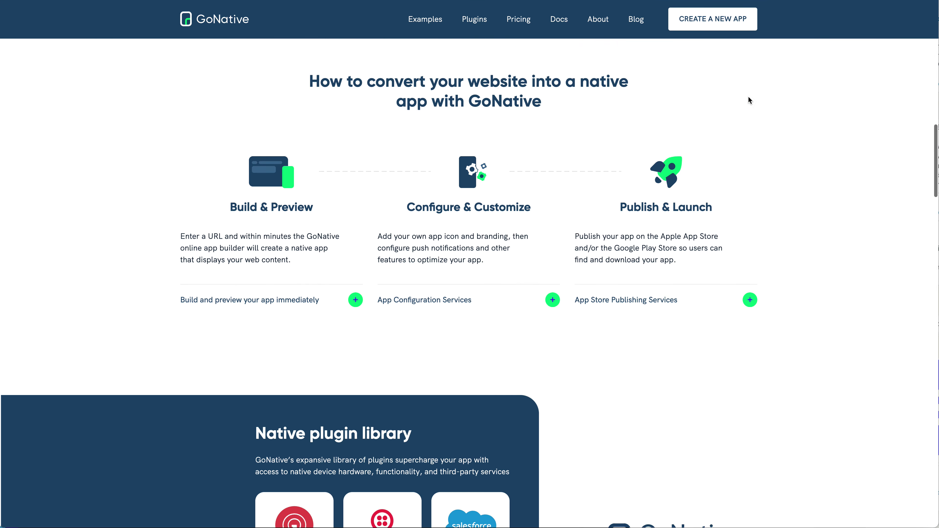
scroll(748, 99, up, 20)
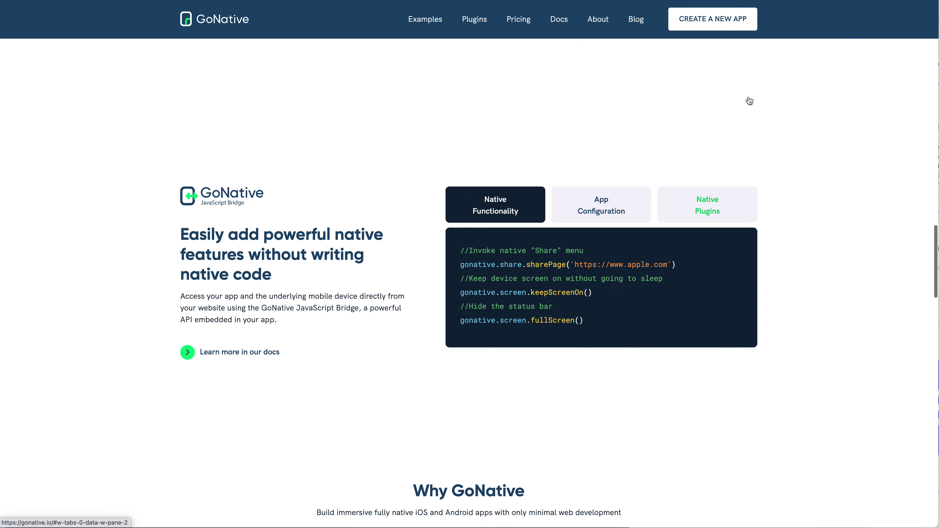